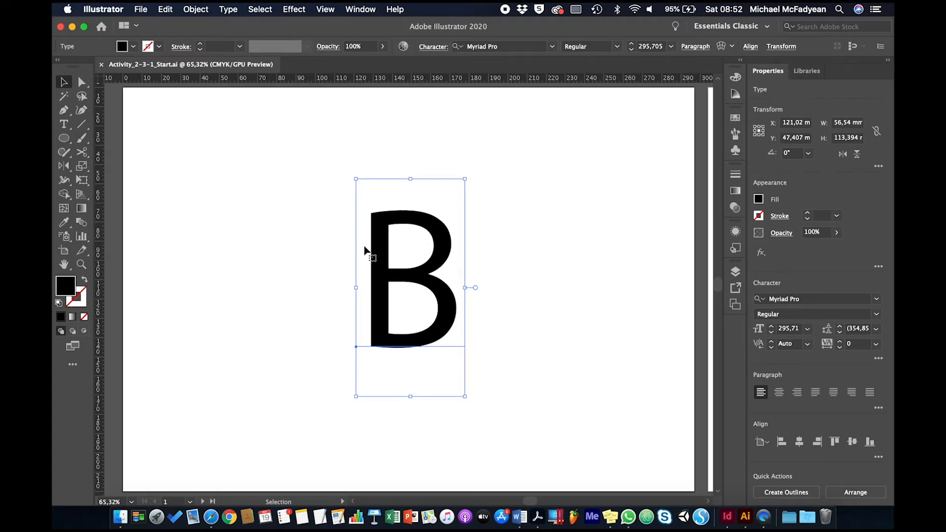
# - Convert the letter B to outlines and release its compound path
pyautogui.rightClick(382, 225)
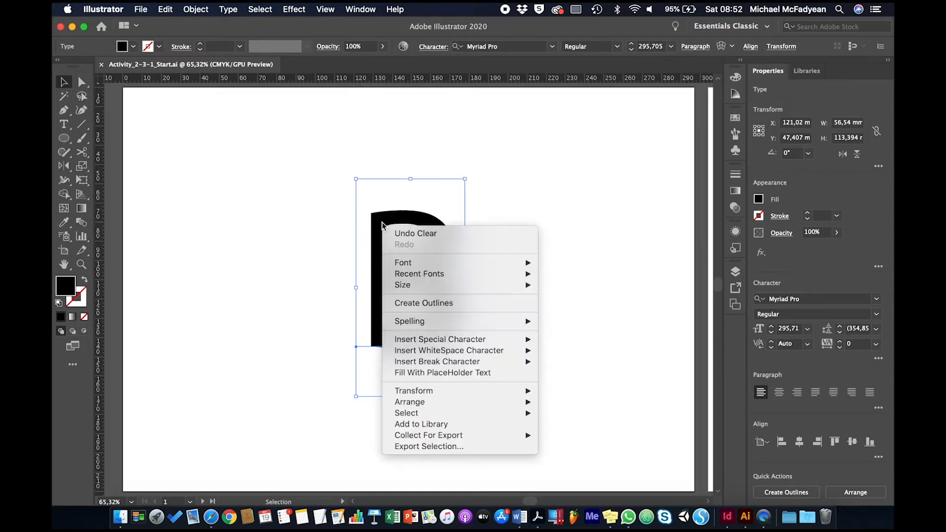
pyautogui.click(400, 302)
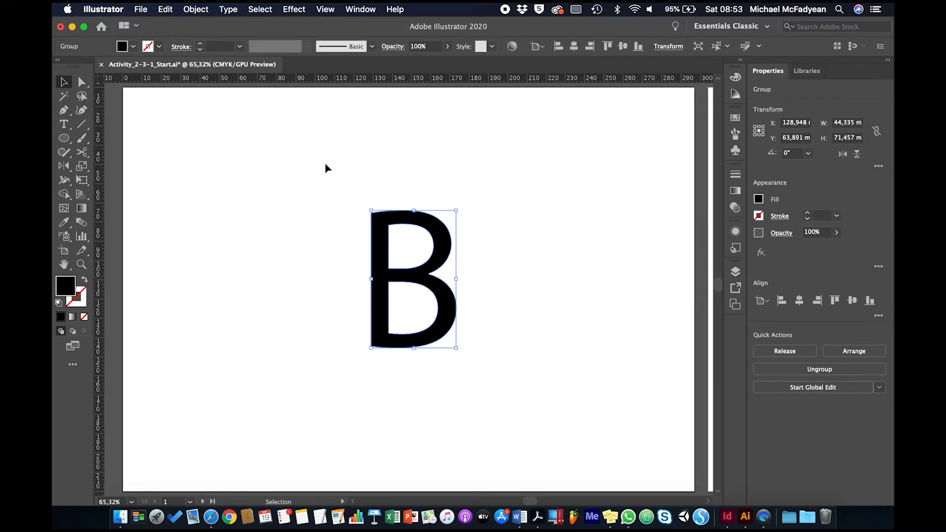
pyautogui.click(197, 10)
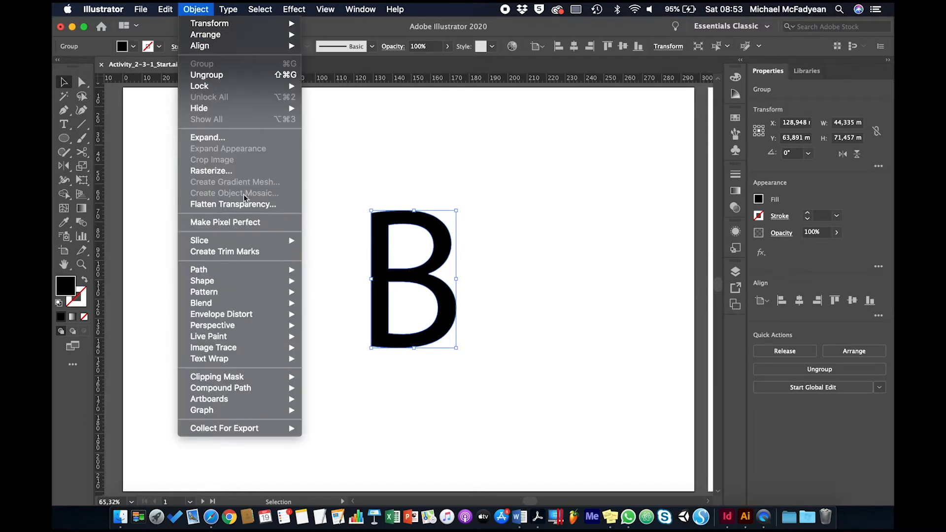
pyautogui.moveTo(254, 392)
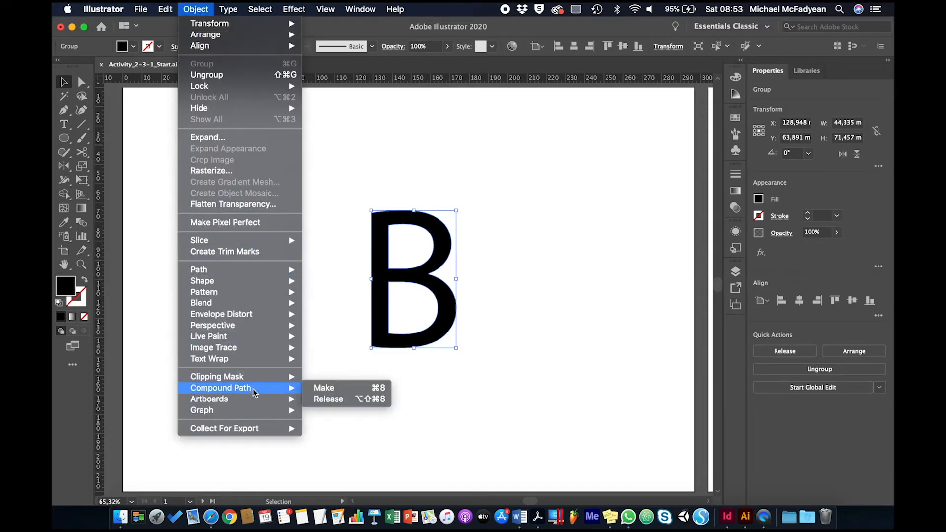
pyautogui.click(315, 398)
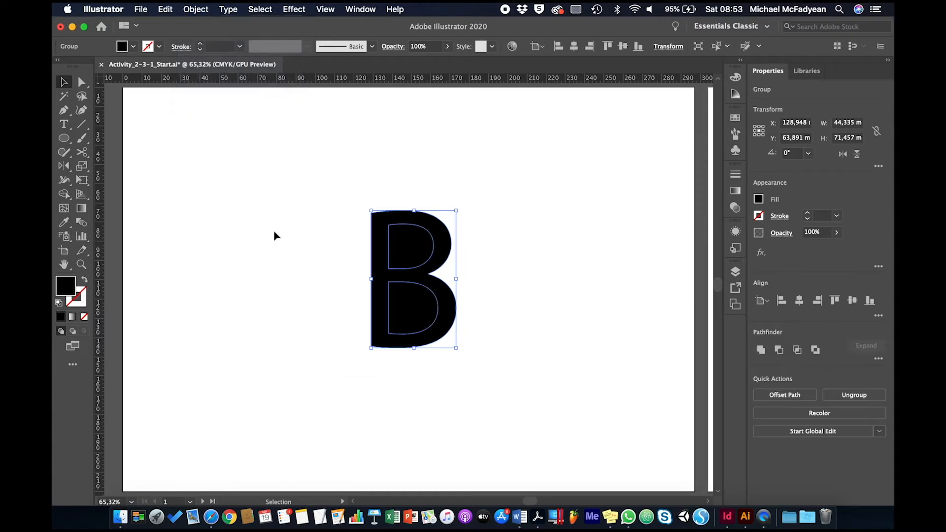
# - Ungroup the released B shapes and clear the selection
pyautogui.click(202, 10)
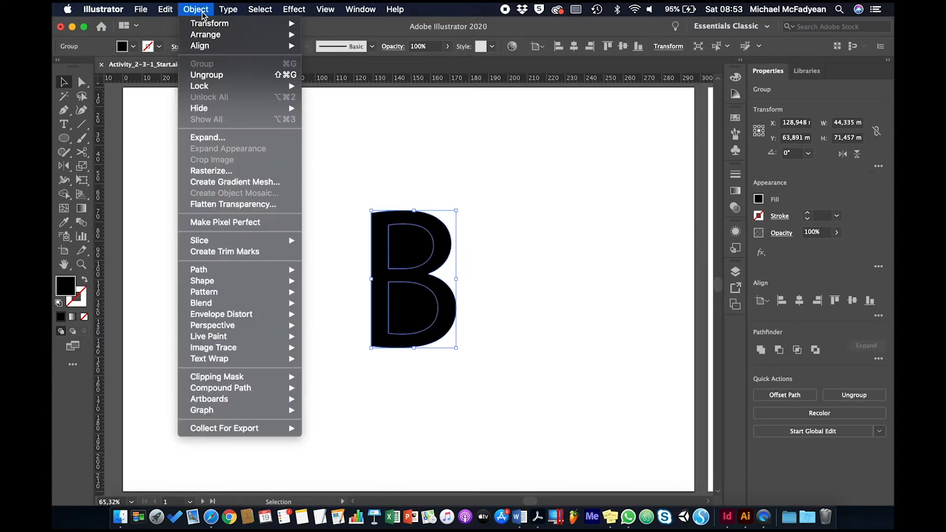
pyautogui.click(207, 74)
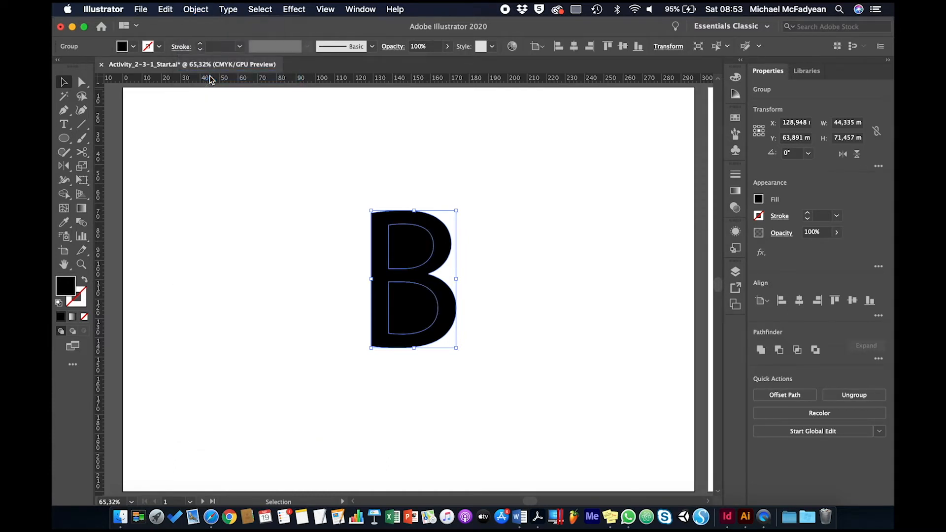
pyautogui.click(203, 281)
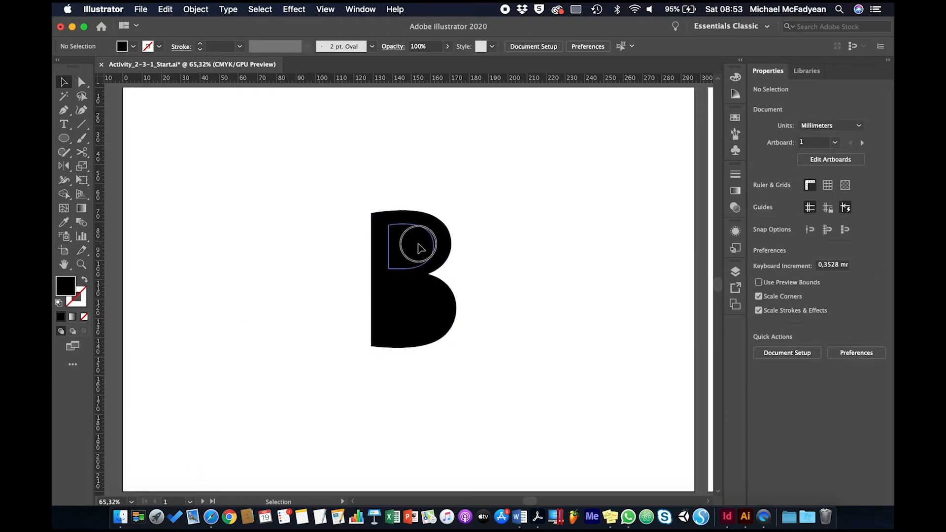
# - Pull both counter shapes out of the B and place them back inside, the upper one farther left and the lower one farther right
pyautogui.moveTo(415, 243); pyautogui.dragTo(491, 171)
pyautogui.moveTo(414, 309); pyautogui.dragTo(521, 332)
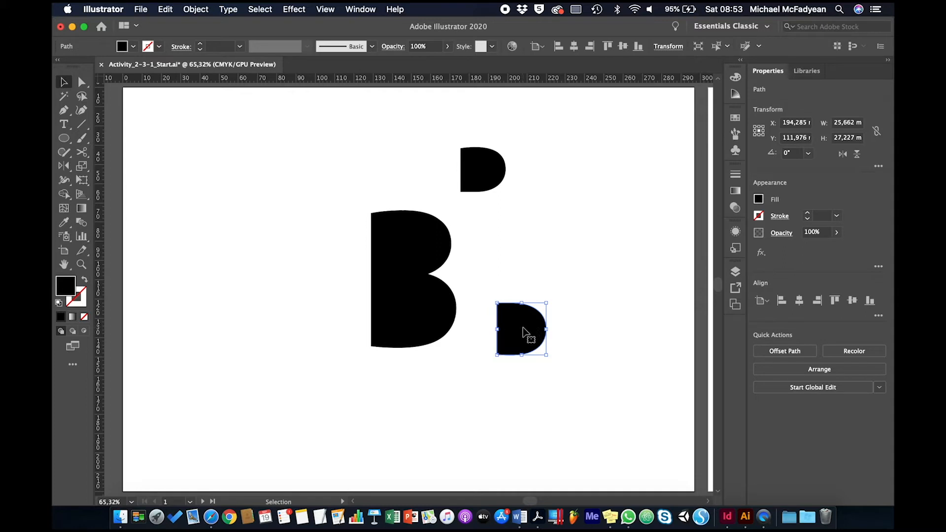
pyautogui.moveTo(525, 328); pyautogui.dragTo(432, 313)
pyautogui.moveTo(484, 170); pyautogui.dragTo(406, 243)
# - Combine the B outline and its two counter shapes into a compound path
pyautogui.moveTo(335, 177); pyautogui.dragTo(472, 404)
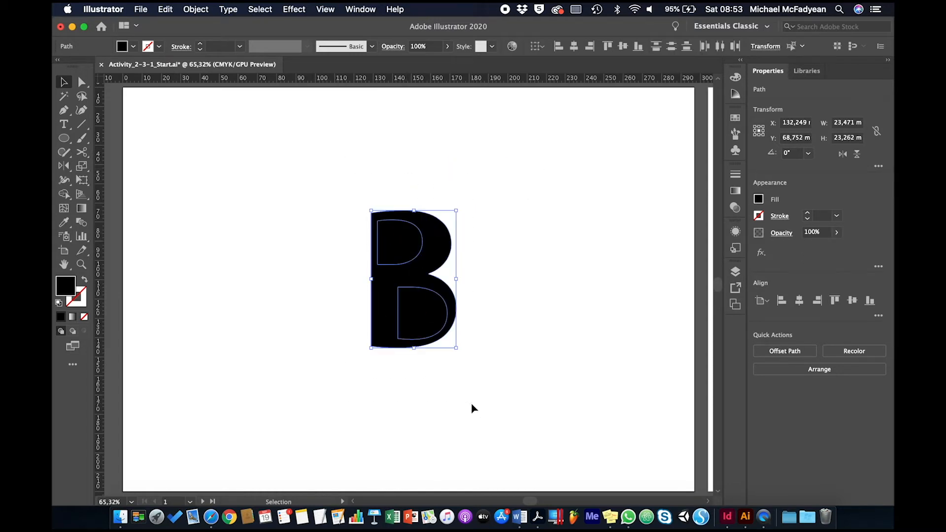
pyautogui.click(472, 404)
pyautogui.moveTo(312, 170); pyautogui.dragTo(492, 370)
pyautogui.click(194, 9)
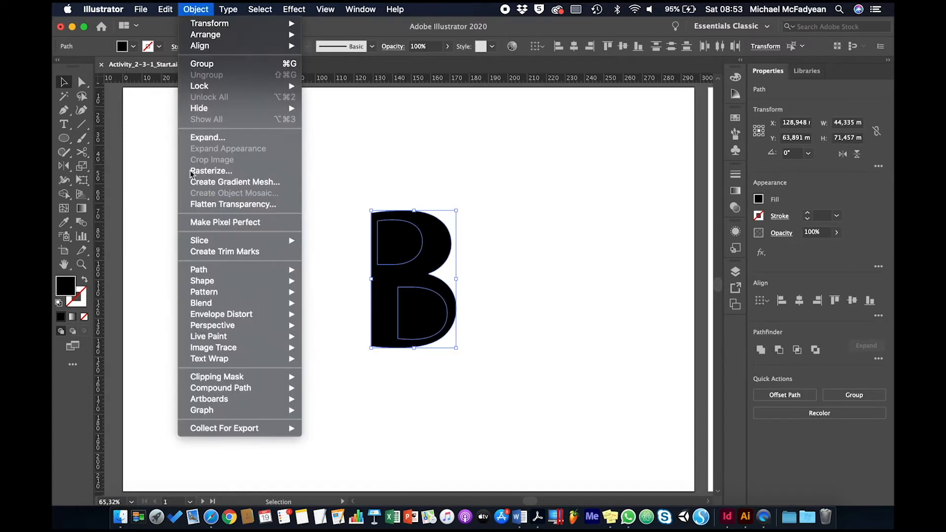
pyautogui.moveTo(249, 392)
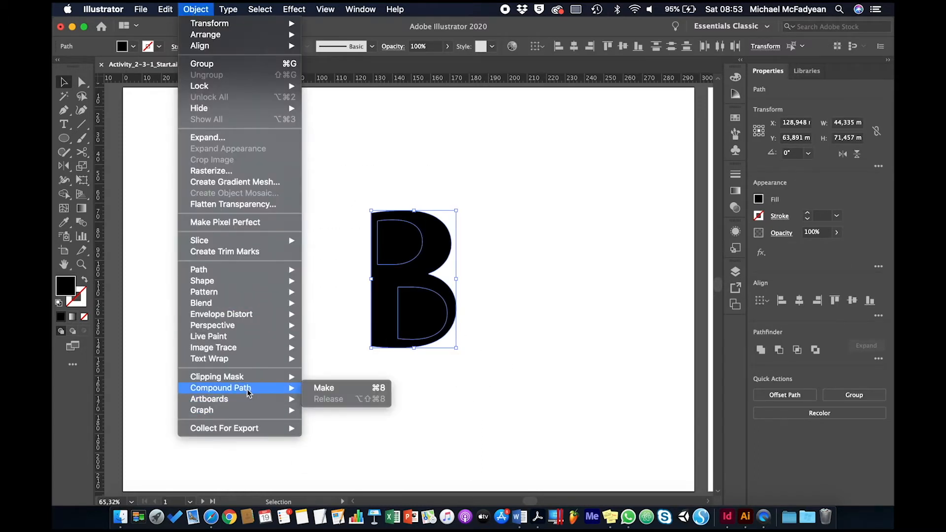
pyautogui.click(317, 388)
pyautogui.click(425, 382)
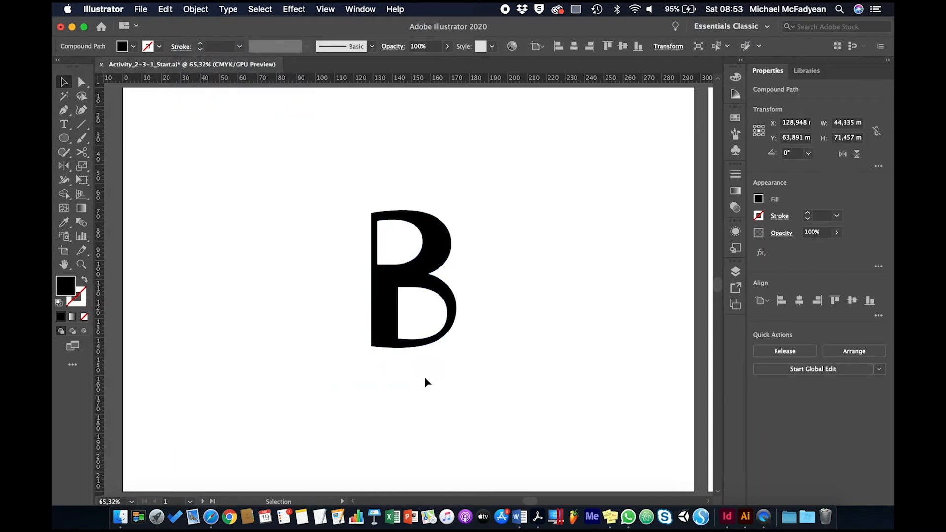
pyautogui.click(388, 306)
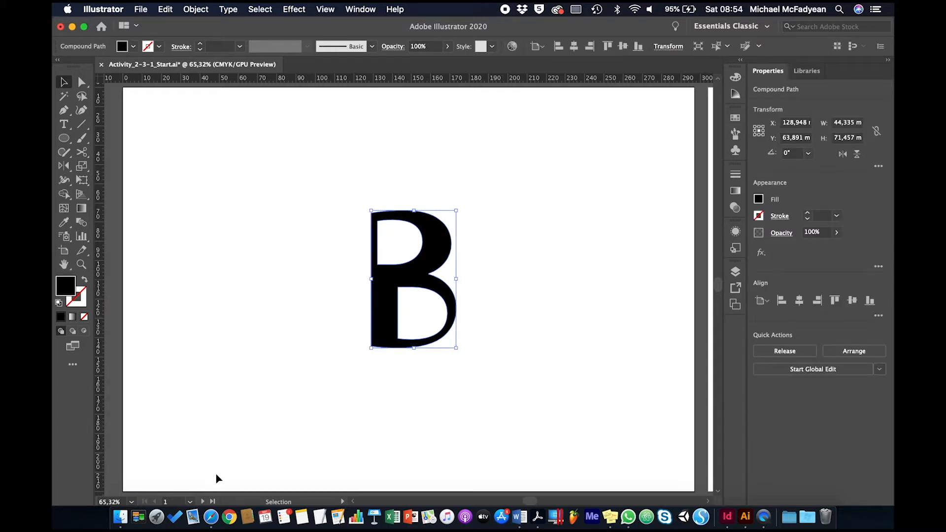
# - Go to artboard 2 and create a 50 mm by 50 mm circle with the Ellipse tool
pyautogui.click(190, 501)
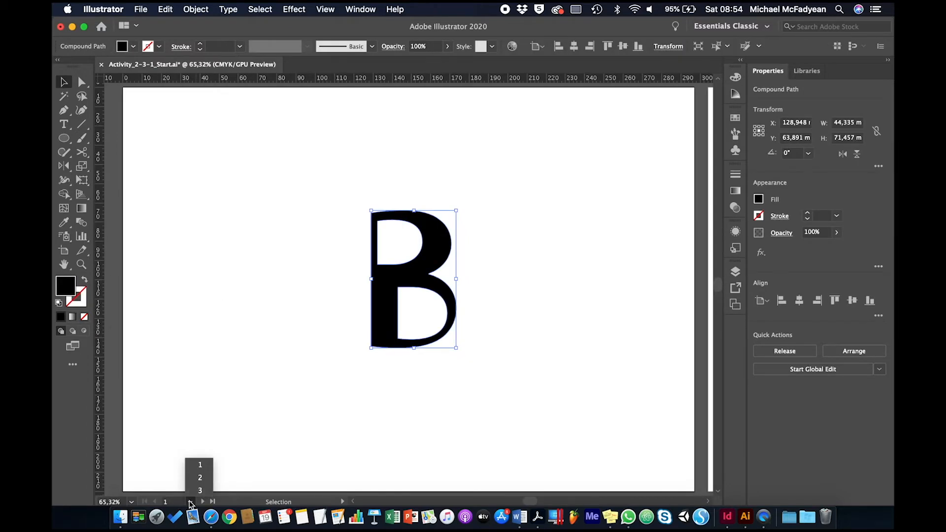
pyautogui.click(200, 477)
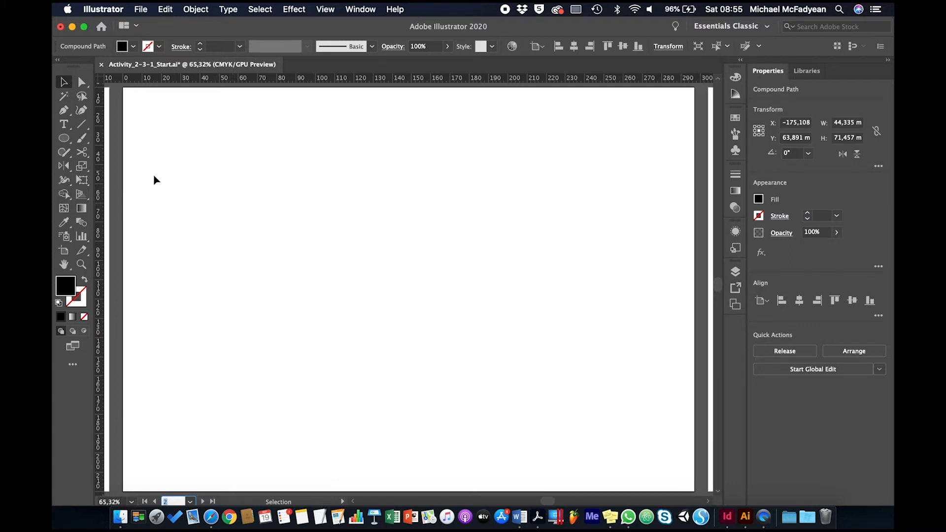
pyautogui.click(64, 138)
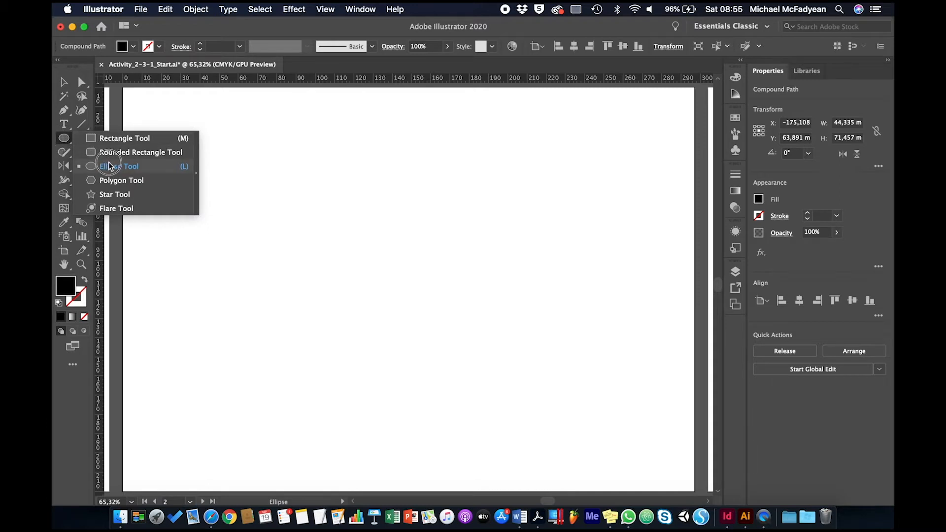
pyautogui.click(109, 164)
pyautogui.click(328, 239)
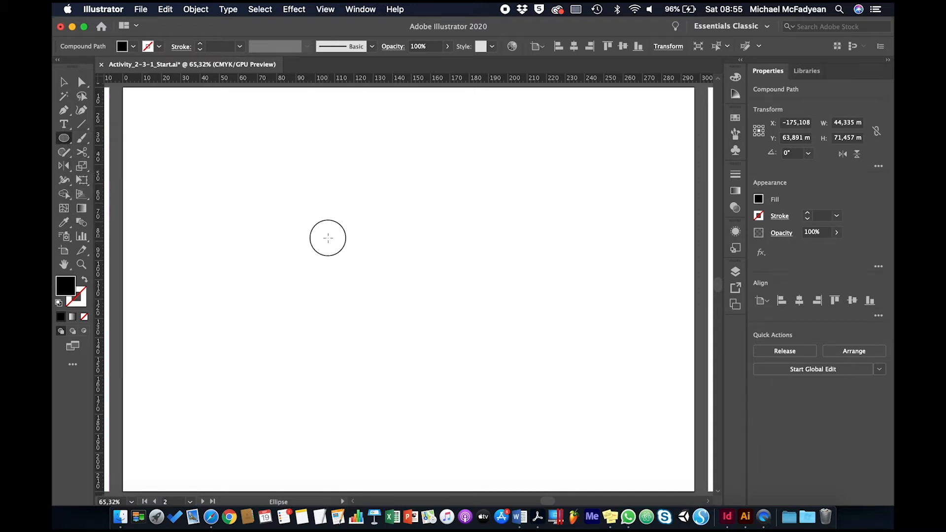
pyautogui.moveTo(99, 78); pyautogui.dragTo(291, 175)
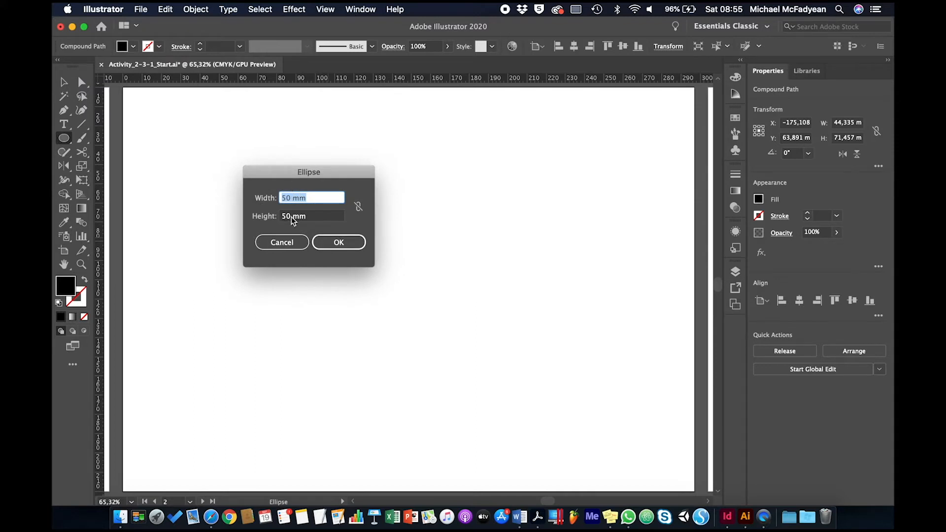
pyautogui.click(334, 242)
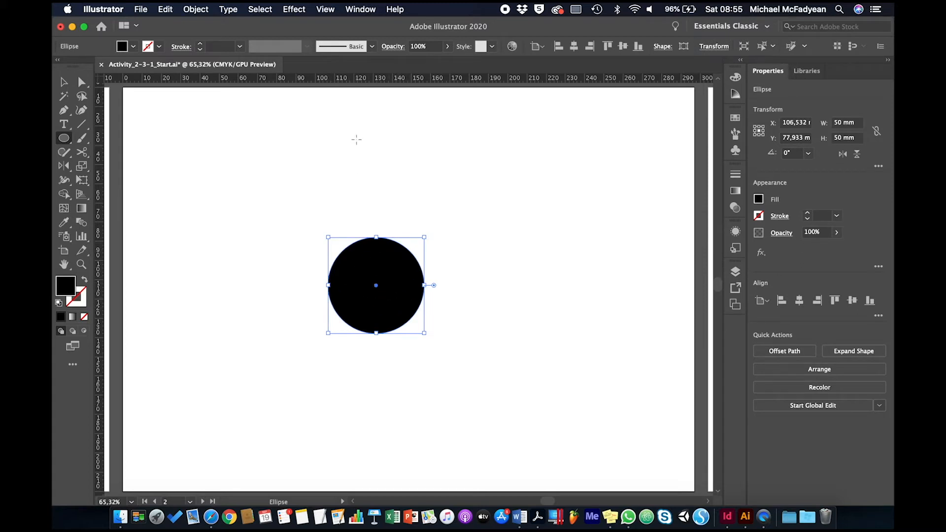
# - Toggle the rulers off and on and check which measurement unit they use
pyautogui.moveTo(363, 77); pyautogui.dragTo(363, 80)
pyautogui.press('super+r')
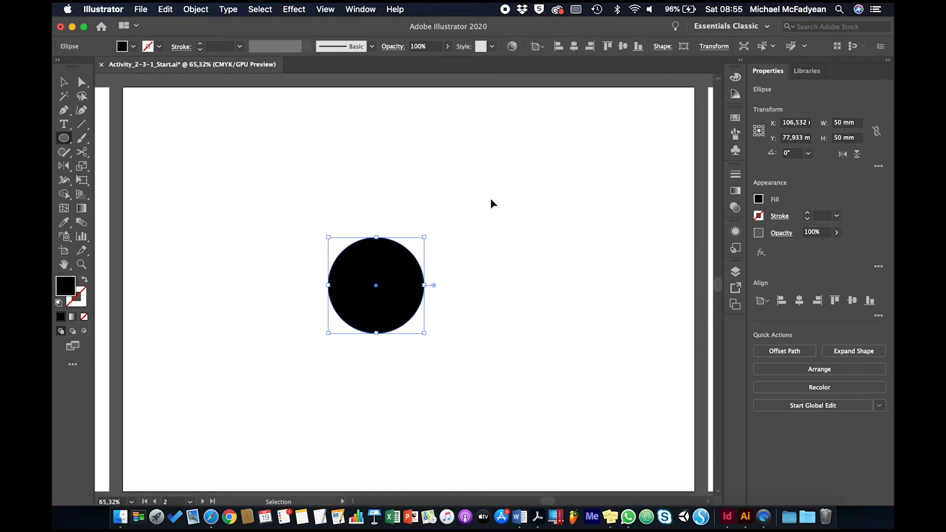
pyautogui.press('super+r')
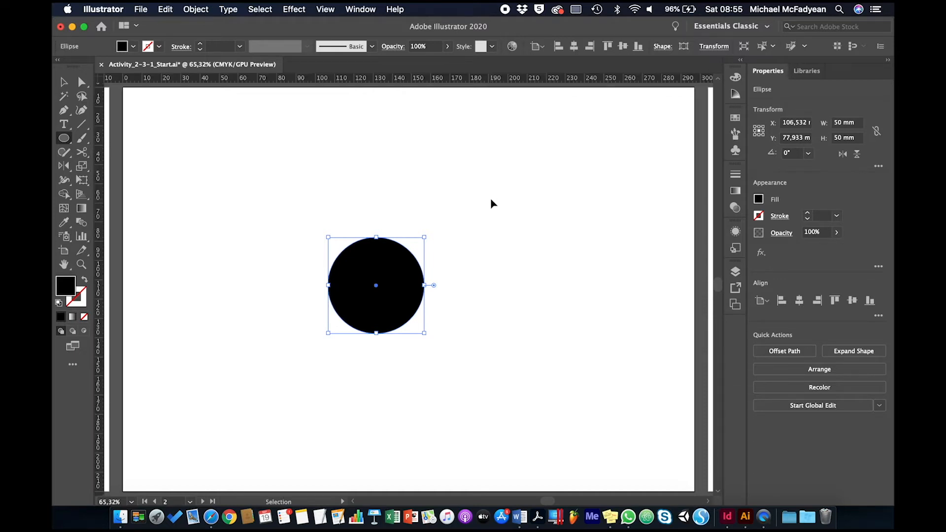
pyautogui.rightClick(413, 84)
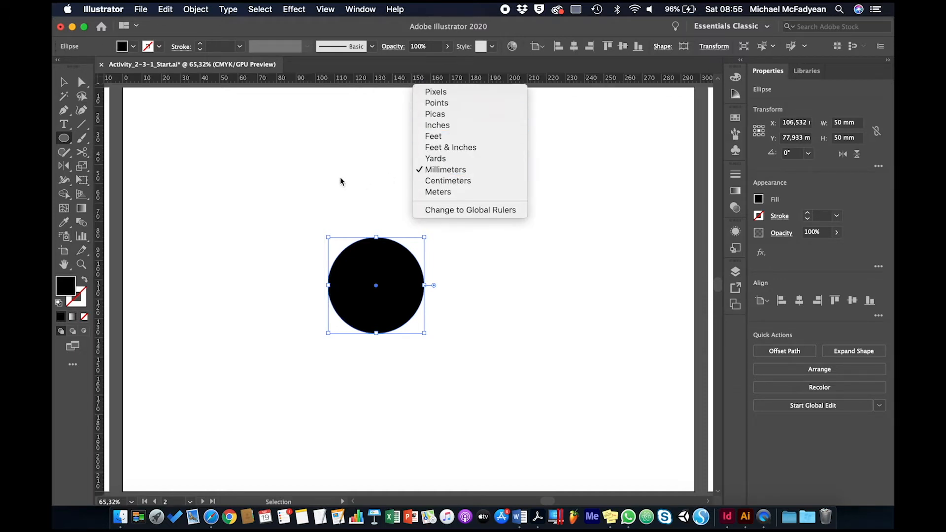
pyautogui.click(67, 94)
# - Give the circle the default white fill and 1 pt black stroke, and move it horizontally to about X 60 mm
pyautogui.click(64, 81)
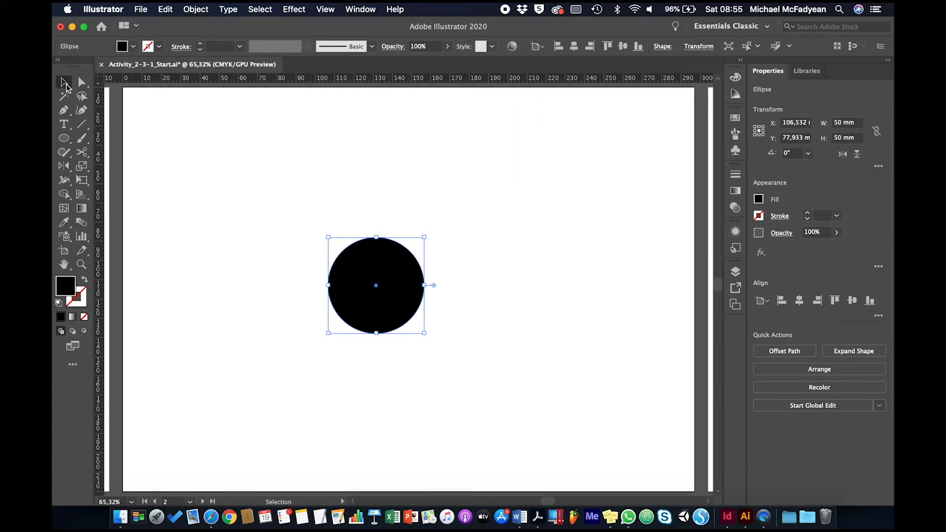
pyautogui.click(369, 264)
pyautogui.press('d')
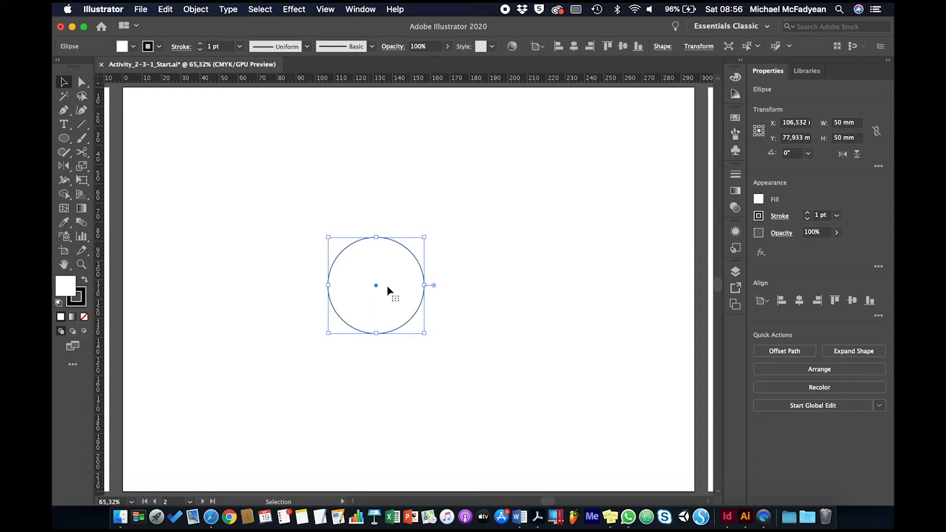
pyautogui.click(376, 285)
pyautogui.moveTo(376, 286); pyautogui.dragTo(288, 286)
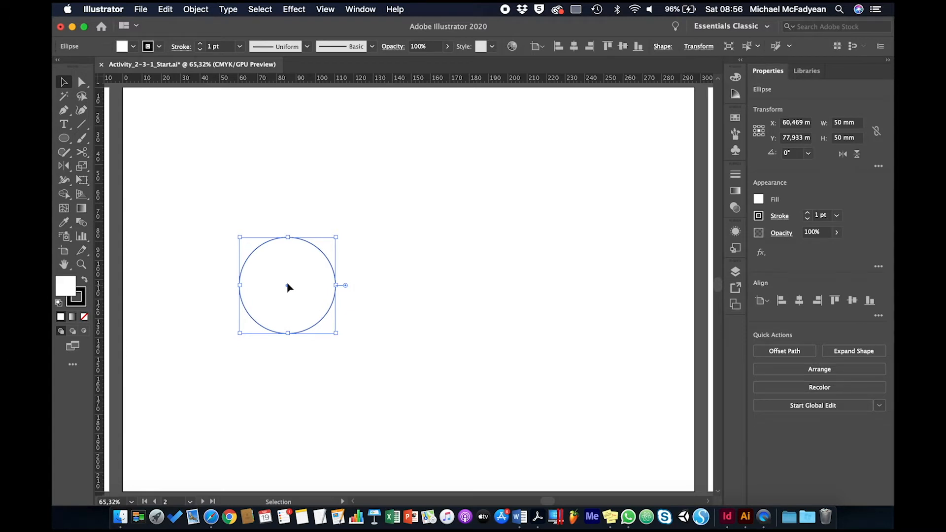
# - Duplicate the circle into a row of four spaced about 29 mm apart, and copy three circles into a staggered overlapping row above
pyautogui.moveTo(288, 285); pyautogui.dragTo(343, 291)
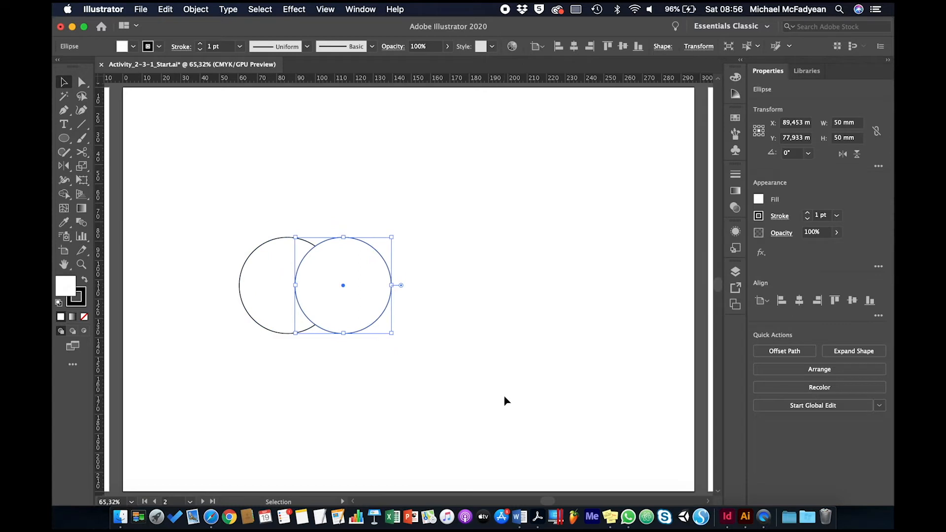
pyautogui.press('super+d')
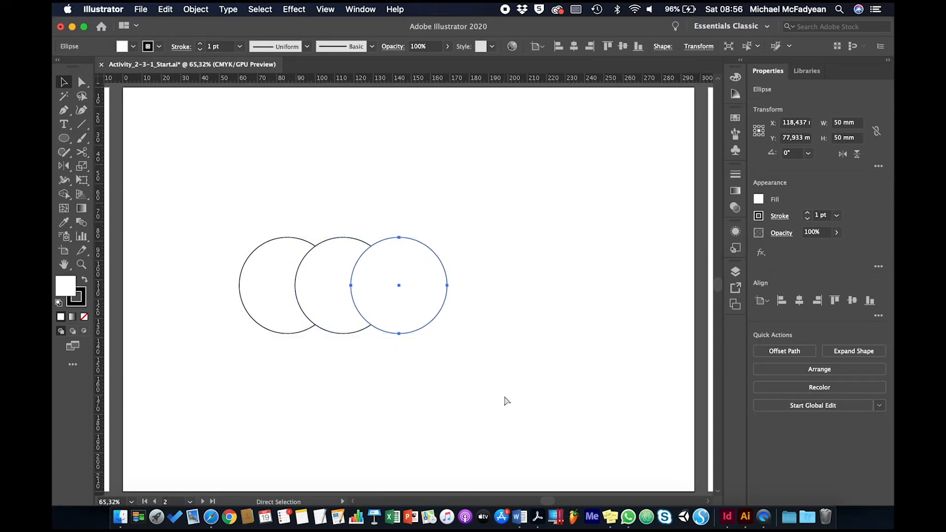
pyautogui.press('super+d')
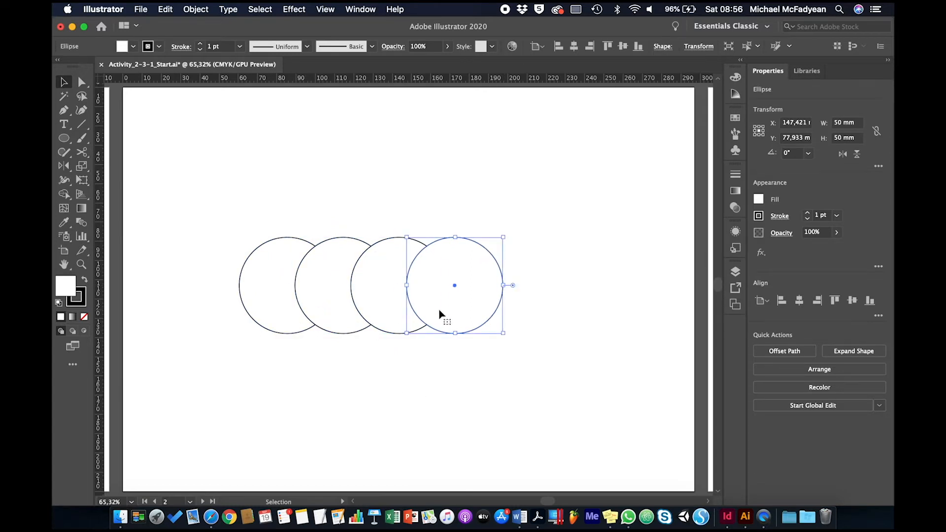
pyautogui.moveTo(472, 197); pyautogui.dragTo(365, 231)
pyautogui.click(557, 192)
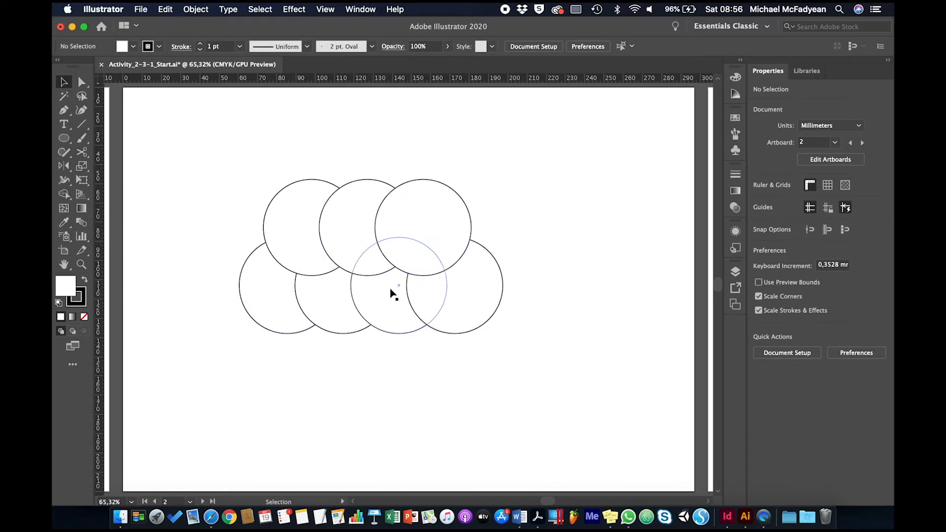
# - Proportionally shrink the two outer circles of the upper row, making the right one about 33.6 mm wide
pyautogui.click(402, 244)
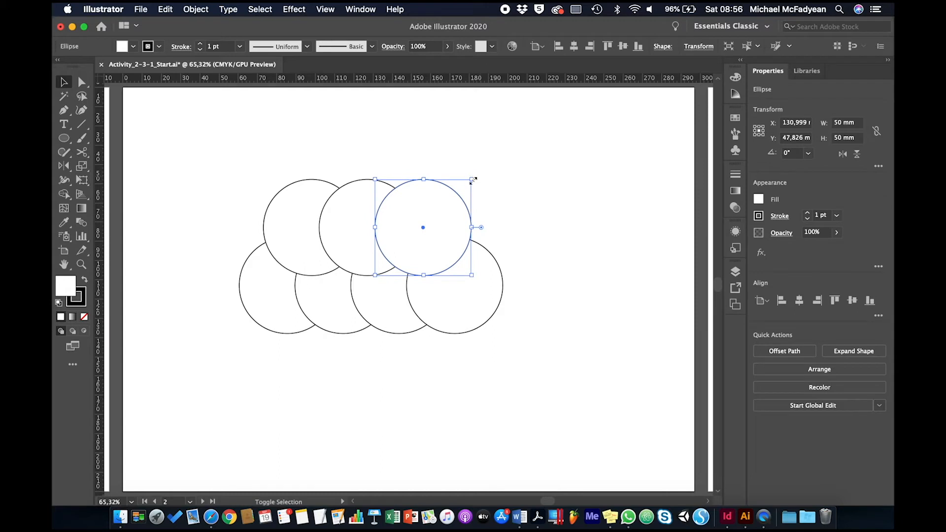
pyautogui.moveTo(473, 180)
pyautogui.mouseDown()
pyautogui.moveTo(448, 185)
pyautogui.moveTo(449, 211)
pyautogui.mouseUp()
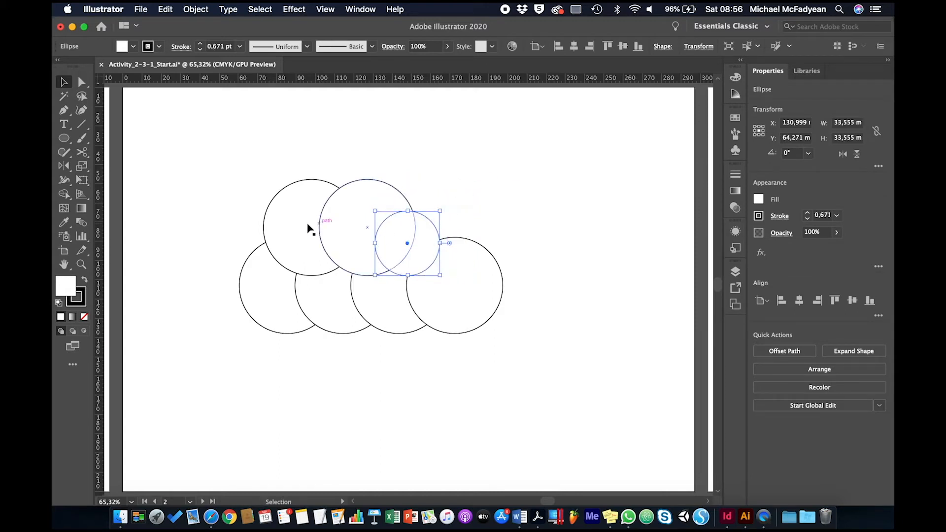
pyautogui.click(303, 228)
pyautogui.moveTo(264, 180); pyautogui.dragTo(294, 211)
# - Proportionally shrink the two outer circles of the lower row, making the right one about 40.6 mm wide
pyautogui.click(254, 271)
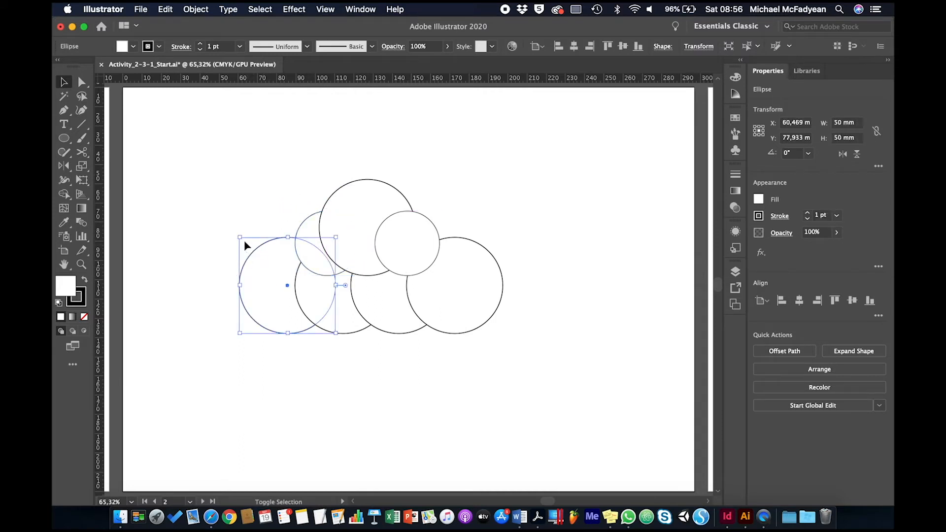
pyautogui.moveTo(238, 238); pyautogui.dragTo(268, 266)
pyautogui.click(485, 271)
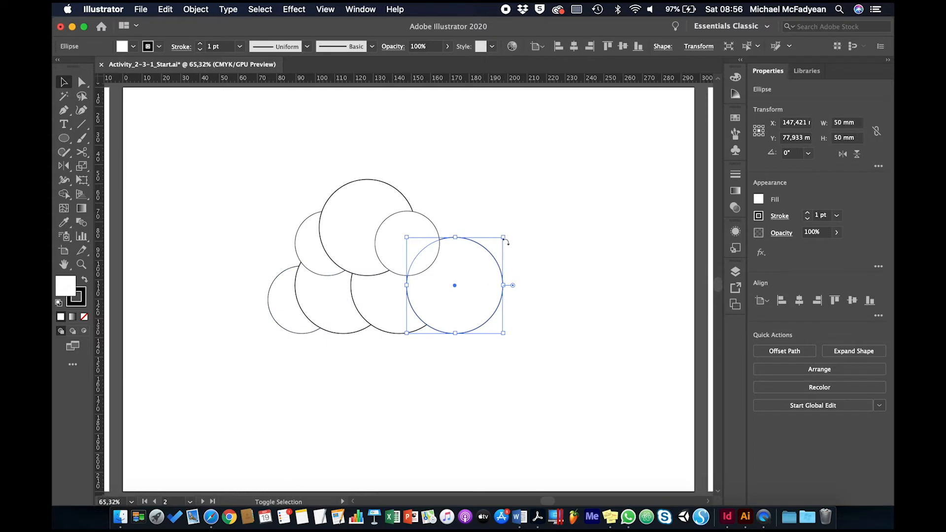
pyautogui.moveTo(503, 238); pyautogui.dragTo(485, 255)
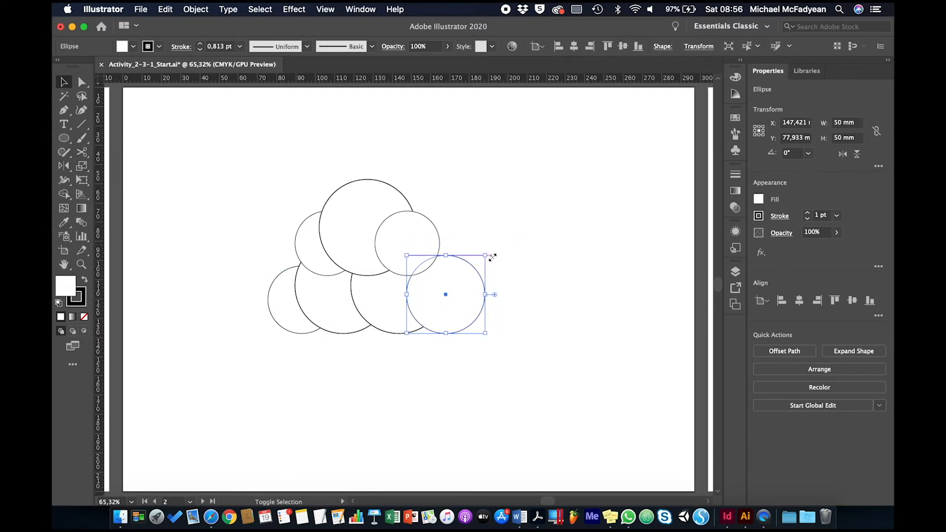
# - Proportionally shrink the left circle of the upper row, keeping its lower-right edge tucked behind the large top circle
pyautogui.click(465, 184)
pyautogui.click(319, 253)
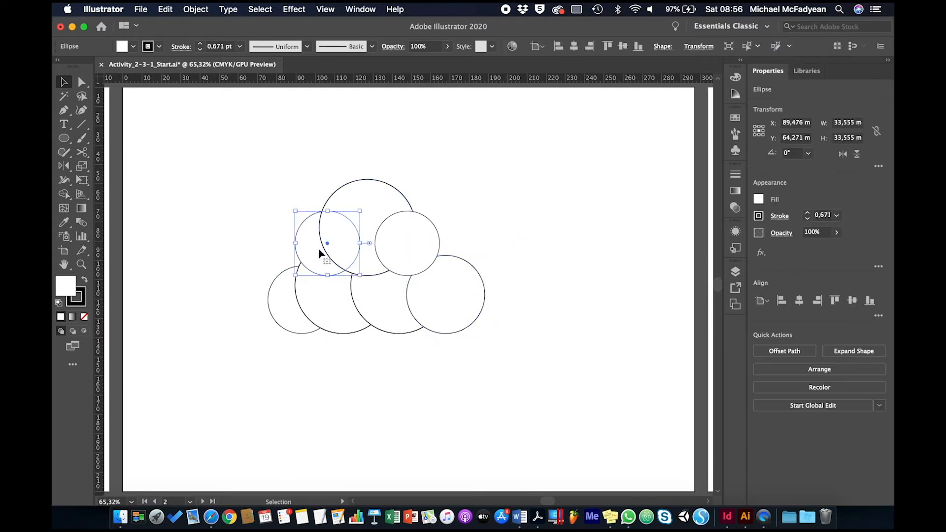
pyautogui.moveTo(296, 211)
pyautogui.mouseDown()
pyautogui.moveTo(305, 223)
pyautogui.moveTo(296, 229)
pyautogui.mouseUp()
pyautogui.click(264, 227)
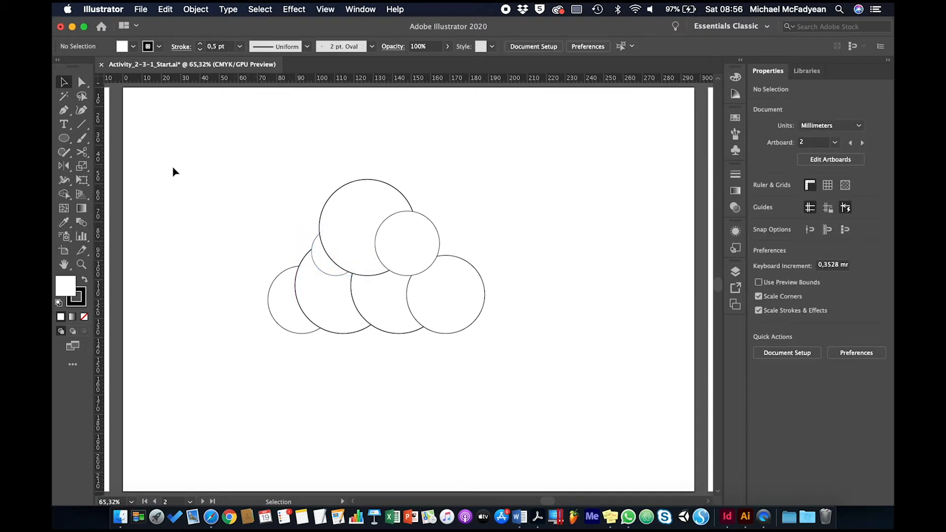
# - Draw a rectangle about 170.6 by 25.9 mm across the lower part of the bottom row of circles
pyautogui.click(69, 139)
pyautogui.moveTo(71, 142); pyautogui.dragTo(96, 142)
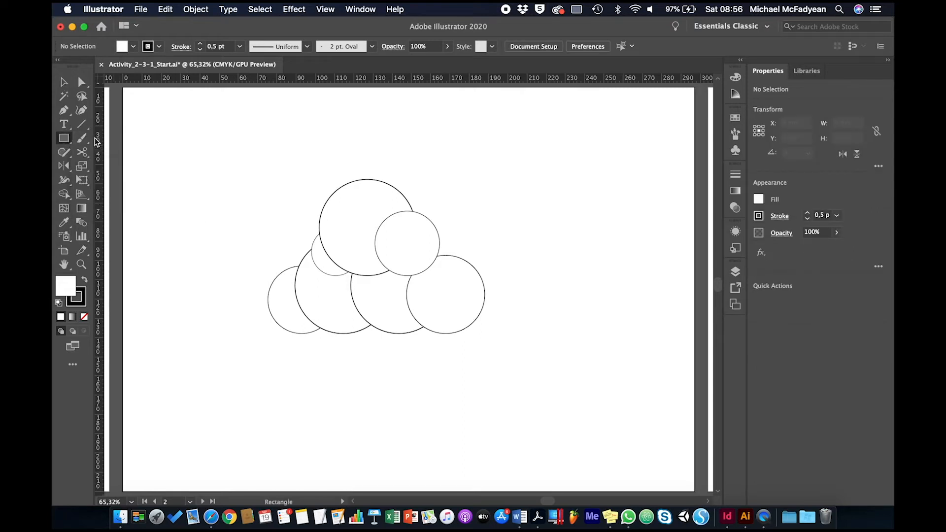
pyautogui.moveTo(201, 355); pyautogui.dragTo(529, 305)
pyautogui.click(64, 82)
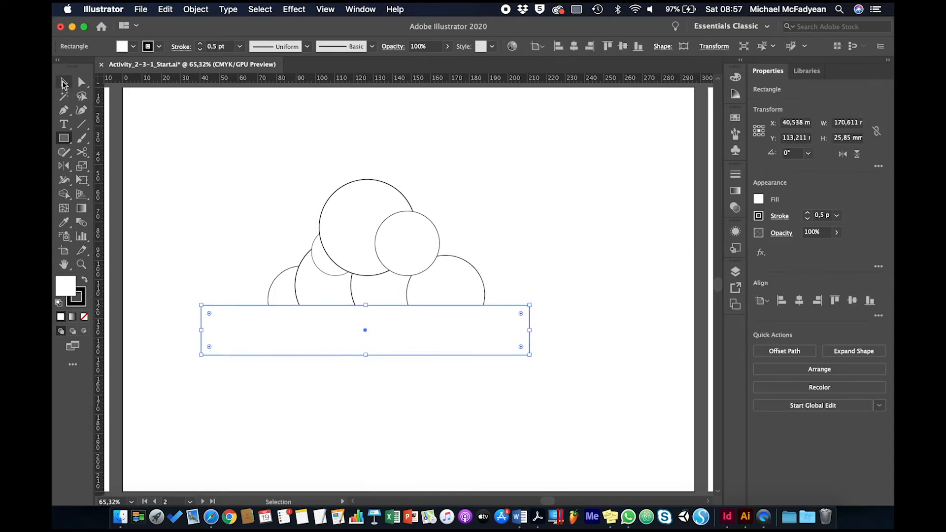
pyautogui.click(514, 142)
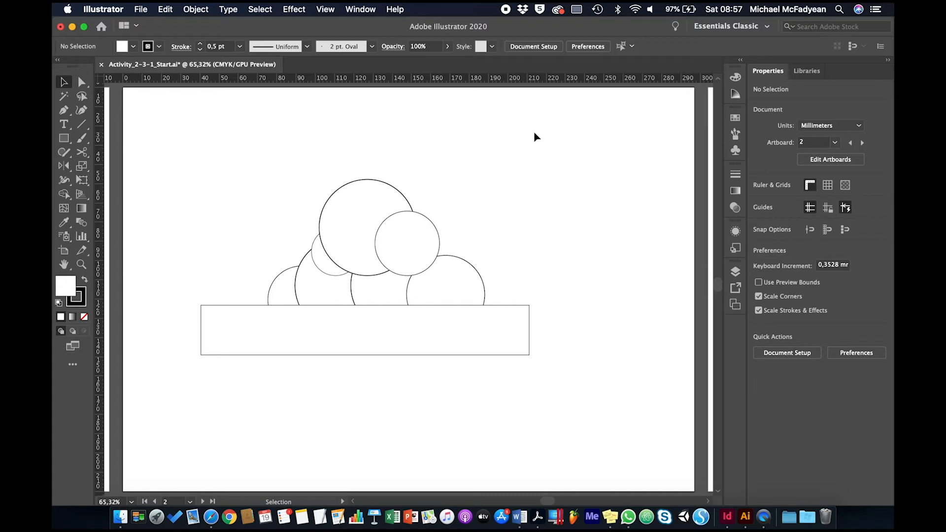
# - Unite all the circles into one cloud shape and subtract the front rectangle from it to give a flat base
pyautogui.moveTo(534, 132); pyautogui.dragTo(249, 281)
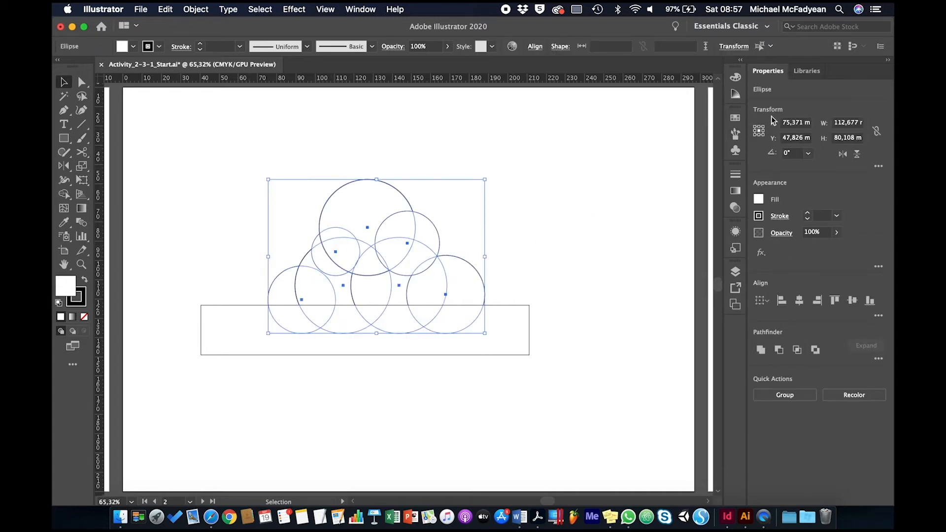
pyautogui.click(760, 350)
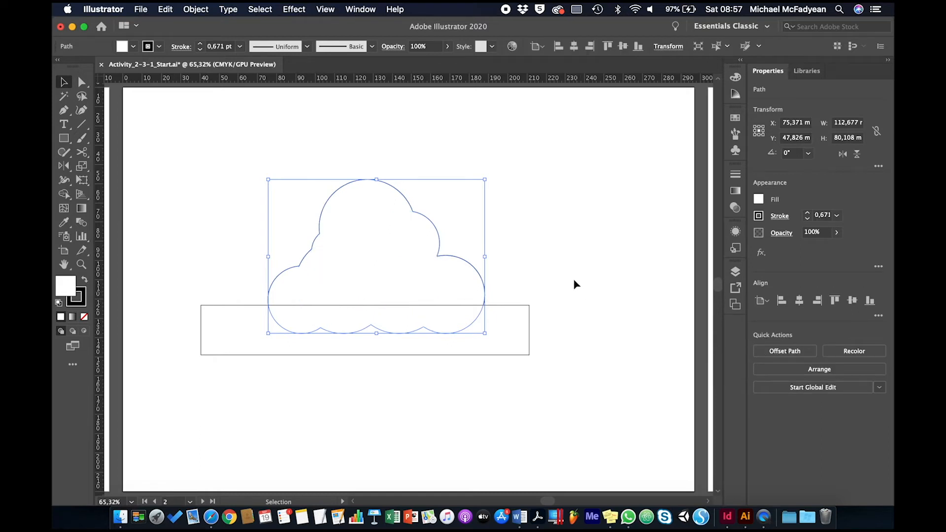
pyautogui.keyDown('shift'); pyautogui.click(374, 341); pyautogui.keyUp('shift')
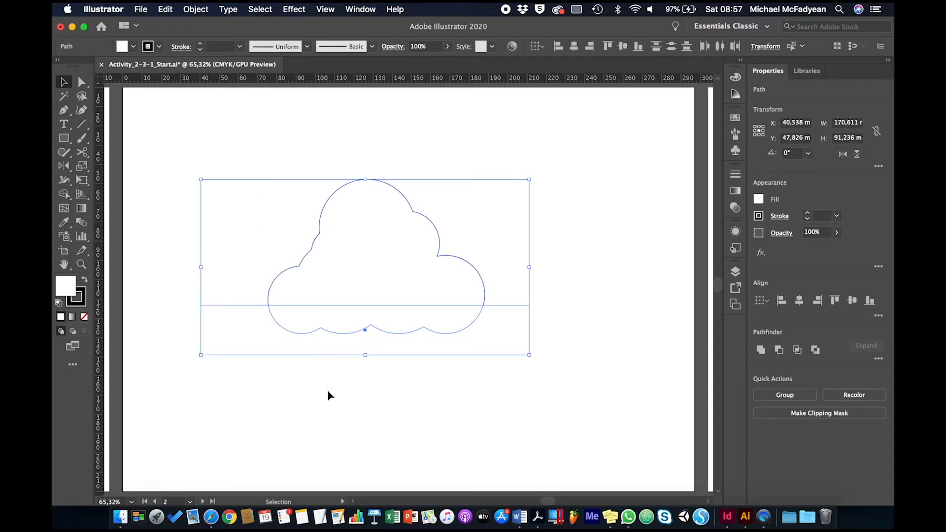
pyautogui.click(781, 351)
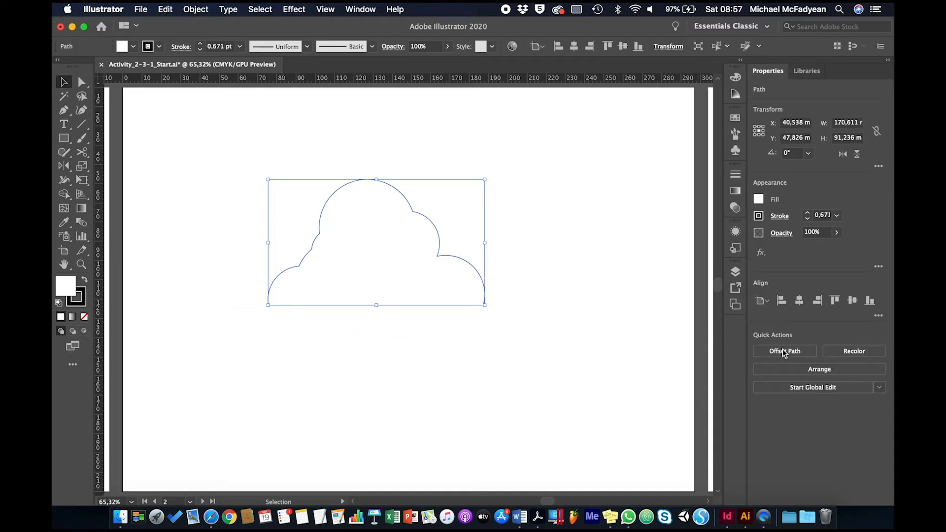
# - Move the cloud to the lower-left corner of the artboard
pyautogui.click(423, 389)
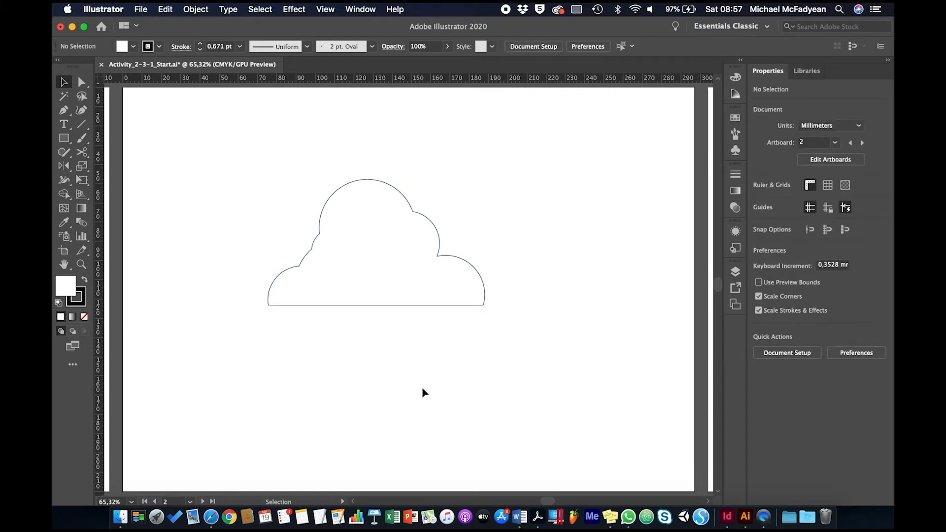
pyautogui.moveTo(436, 306); pyautogui.dragTo(316, 466)
pyautogui.click(353, 300)
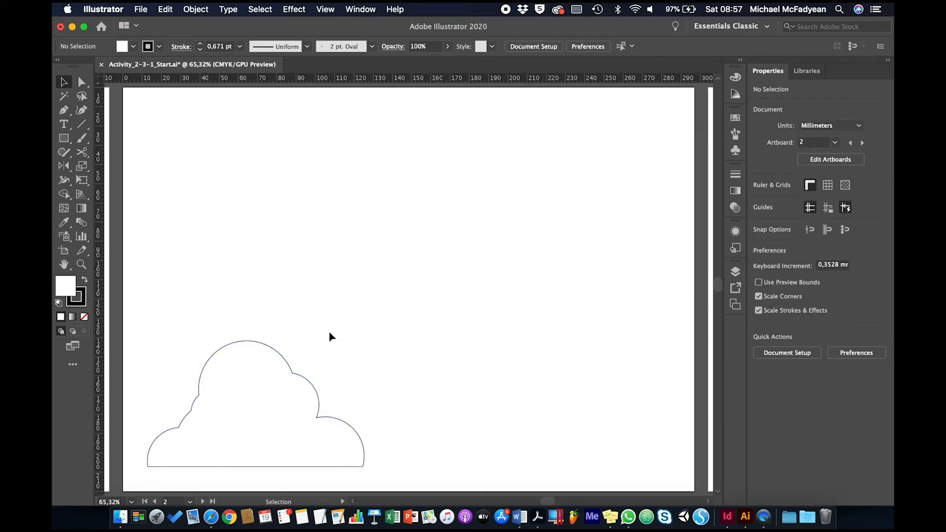
# - Draw a 36-point star about 121 mm wide with an inner radius of about 13 mm in the artboard's upper right
pyautogui.click(65, 142)
pyautogui.moveTo(67, 142); pyautogui.dragTo(119, 192)
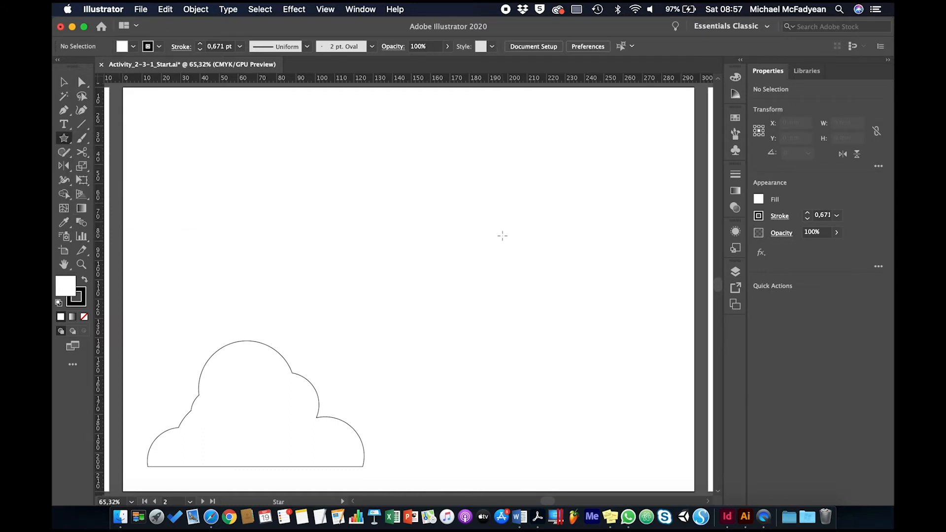
pyautogui.moveTo(500, 238); pyautogui.dragTo(587, 316)
pyautogui.press('Up')
pyautogui.press('Up')
pyautogui.press('Up')
pyautogui.press('Up')
pyautogui.press('Up')
pyautogui.press('Up')
pyautogui.press('Up')
pyautogui.press('Up')
pyautogui.press('Up')
pyautogui.press('Up')
pyautogui.press('Up')
pyautogui.press('Up')
pyautogui.press('Up')
pyautogui.press('Up')
pyautogui.press('Up')
pyautogui.press('Up')
pyautogui.press('Up')
pyautogui.press('Up')
pyautogui.press('Up')
pyautogui.press('Up')
pyautogui.press('Up')
pyautogui.press('Up')
pyautogui.press('Up')
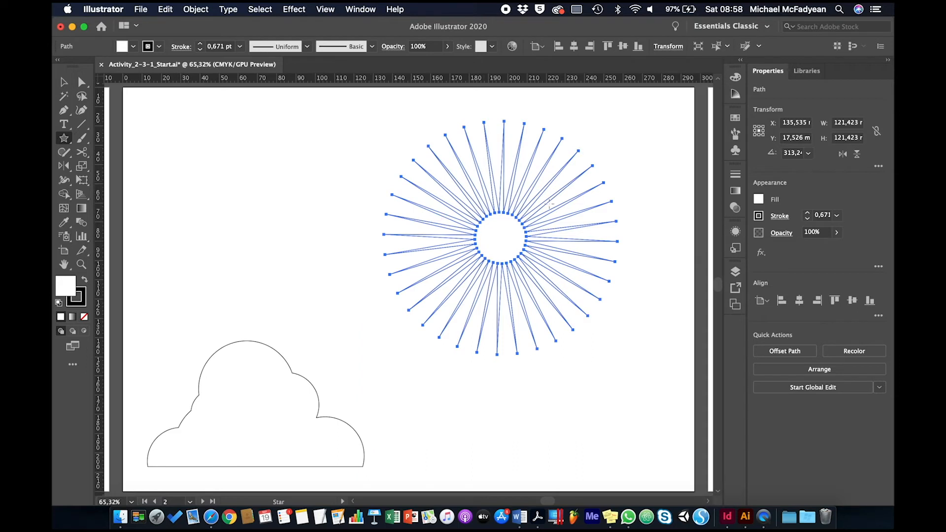
# - Create a second 36-point star with radii of 60 mm and 13 mm in the artboard's upper left, and delete it
pyautogui.click(263, 211)
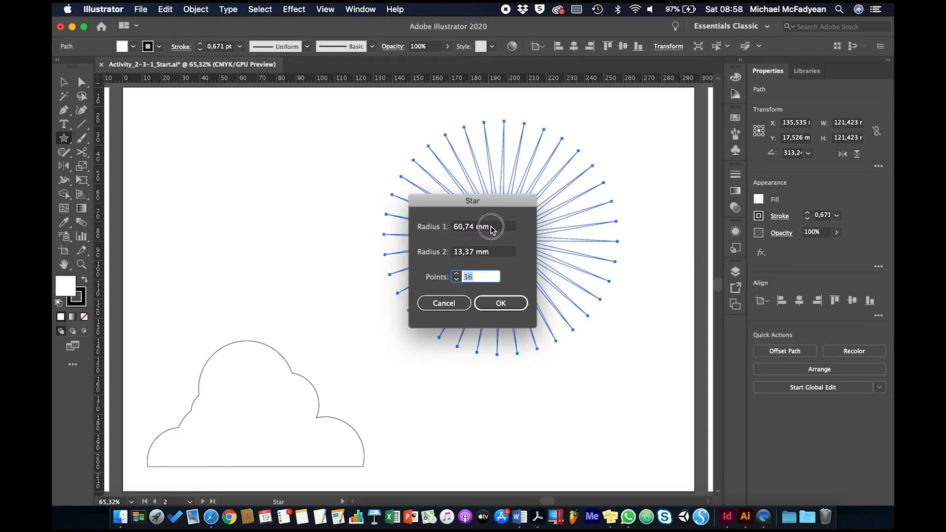
pyautogui.click(491, 230)
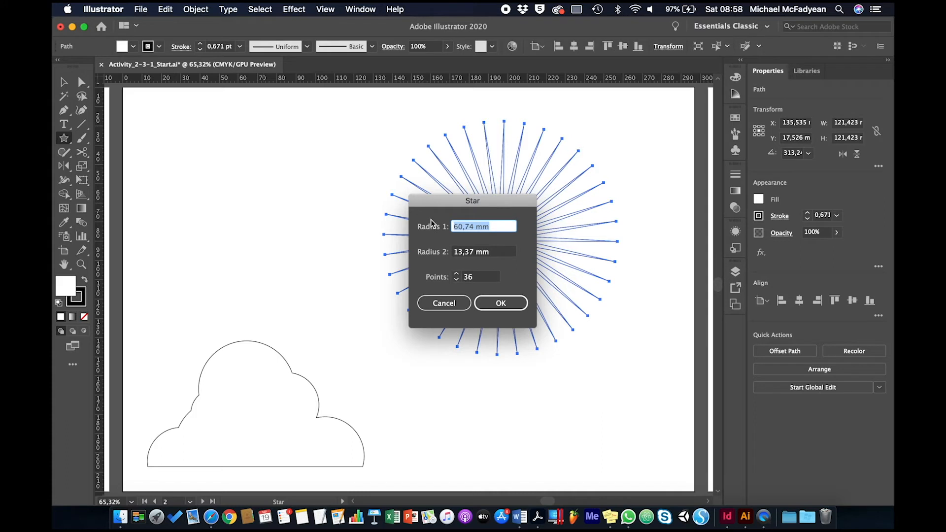
pyautogui.write('60')
pyautogui.press('Tab')
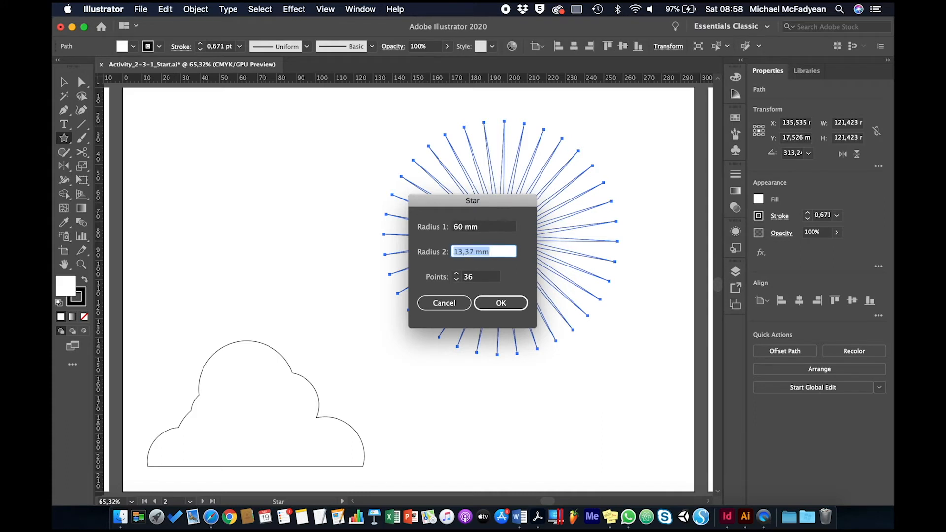
pyautogui.write('13')
pyautogui.press('Tab')
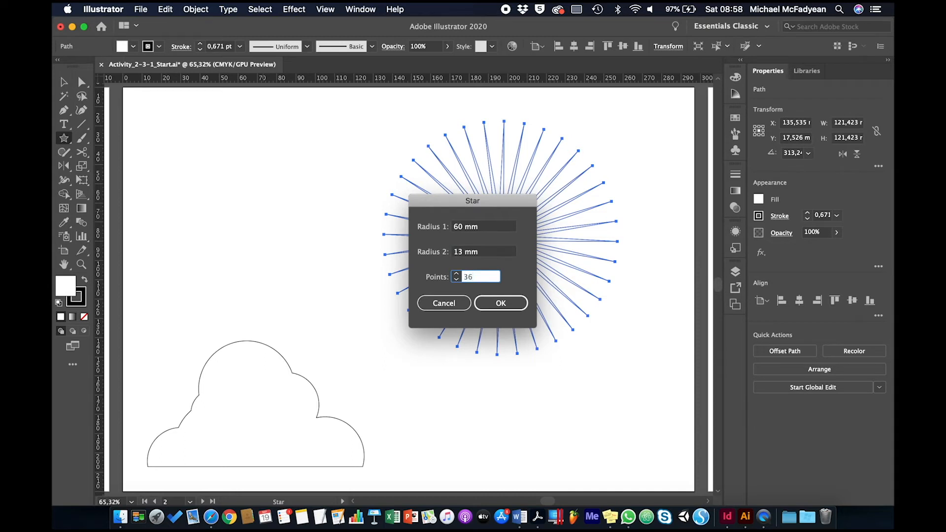
pyautogui.click(498, 302)
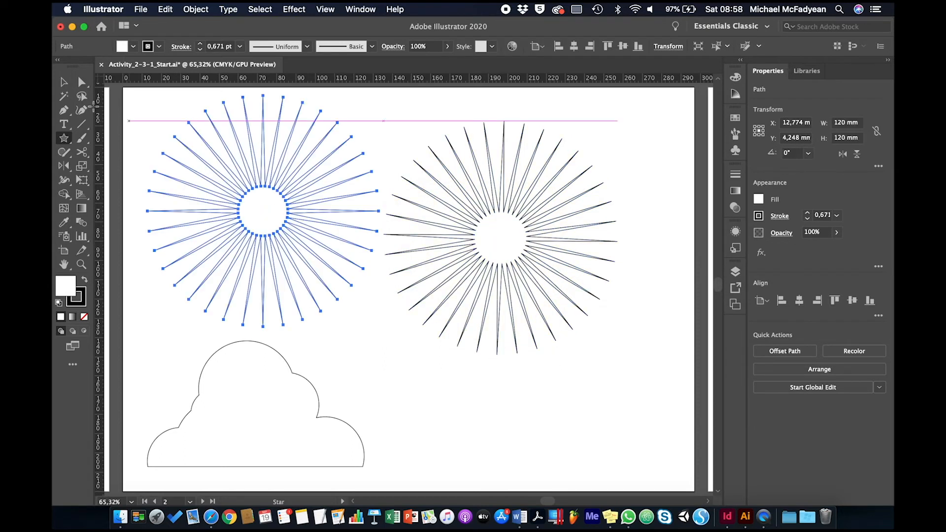
pyautogui.click(63, 82)
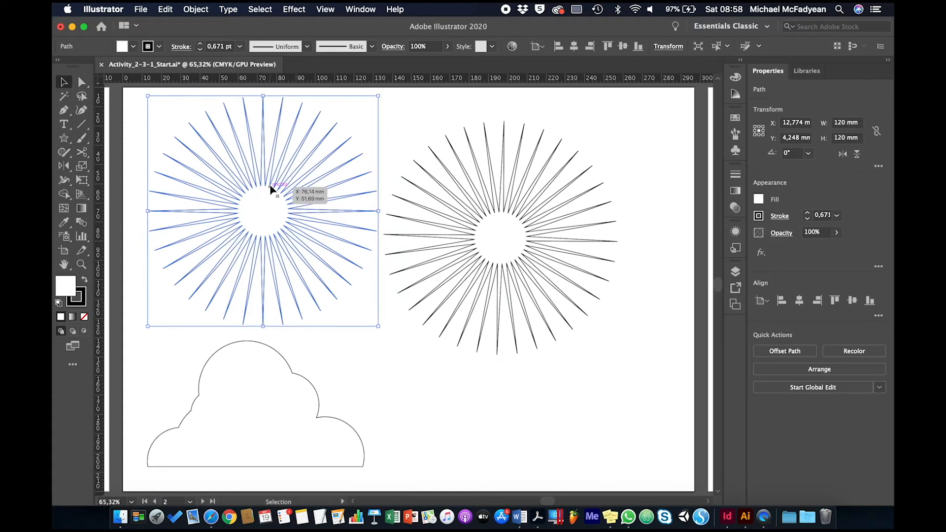
pyautogui.press('Delete')
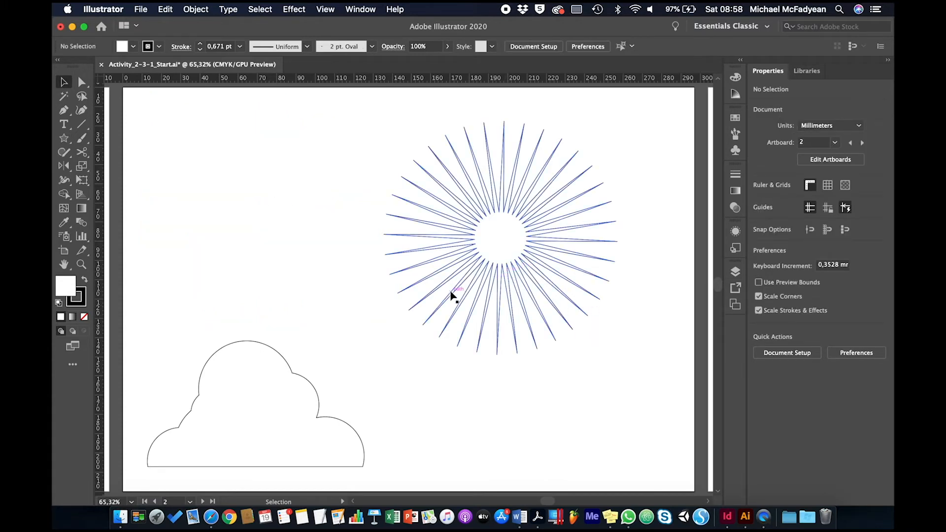
# - Draw a circle about 45.7 mm in diameter outward from the centre of the star
pyautogui.click(64, 138)
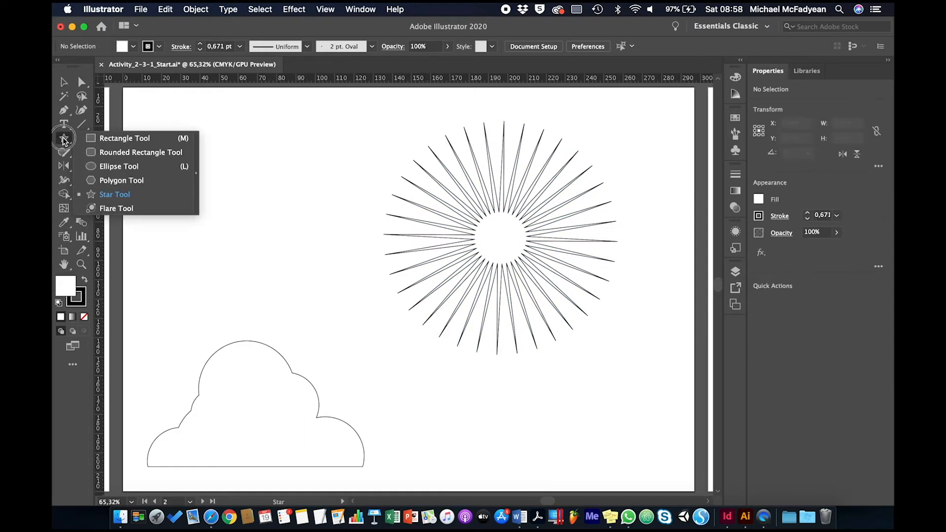
pyautogui.click(94, 167)
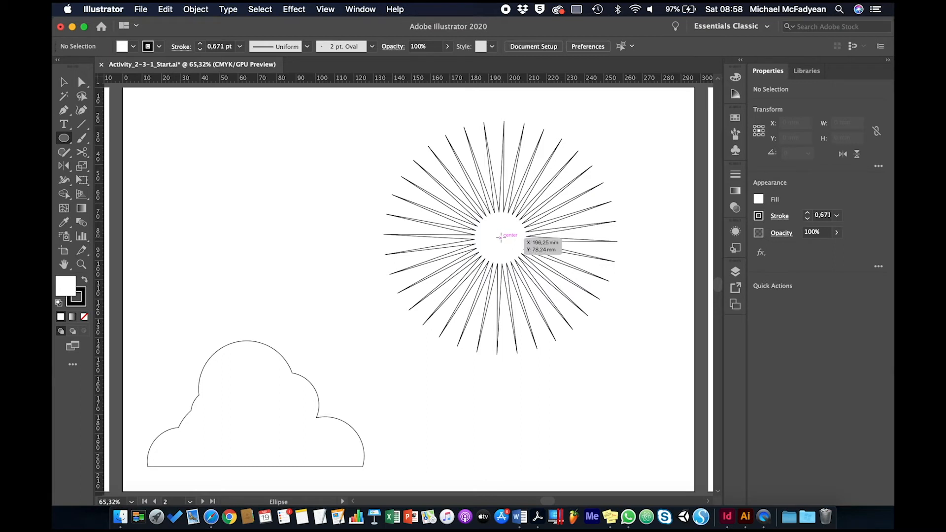
pyautogui.moveTo(501, 237); pyautogui.dragTo(542, 280)
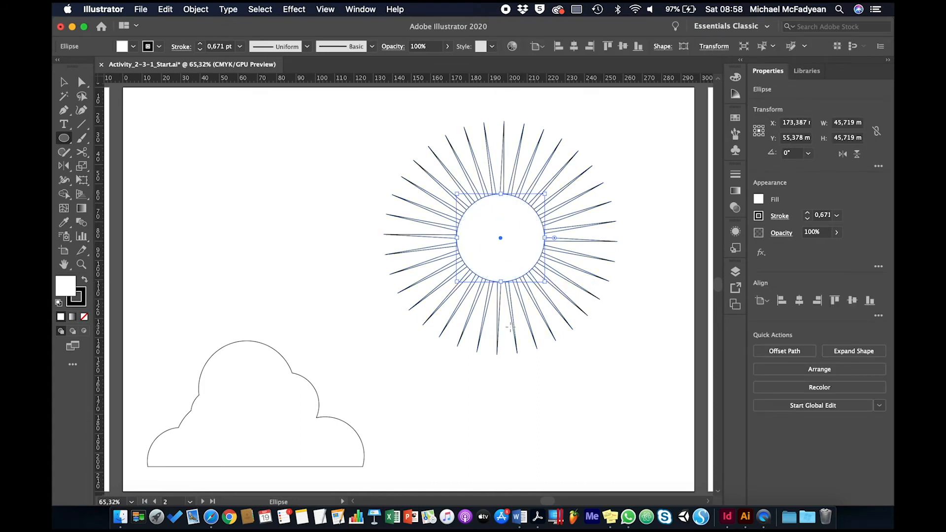
pyautogui.click(63, 82)
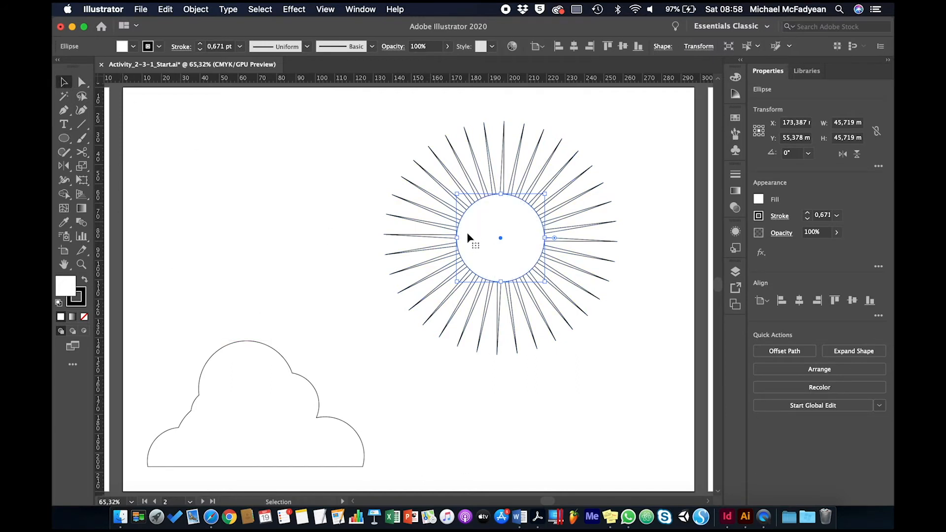
pyautogui.click(190, 11)
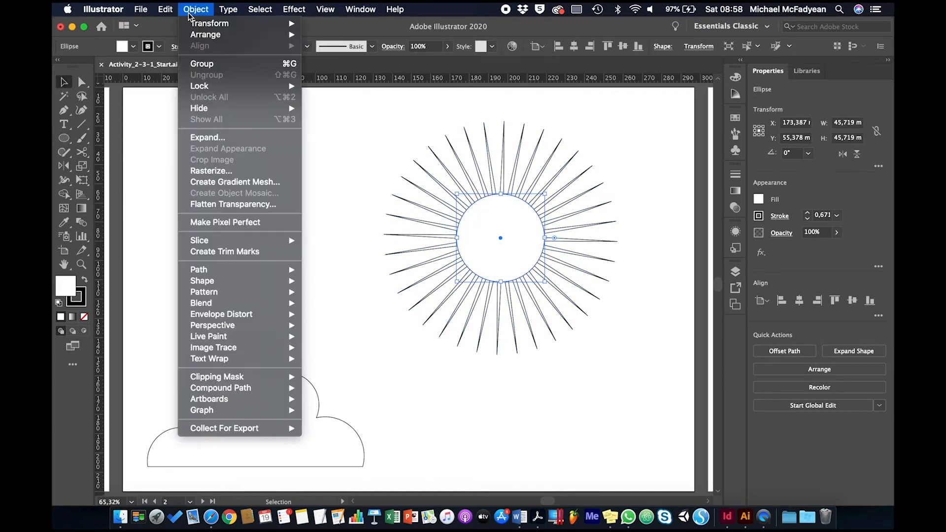
pyautogui.moveTo(256, 24)
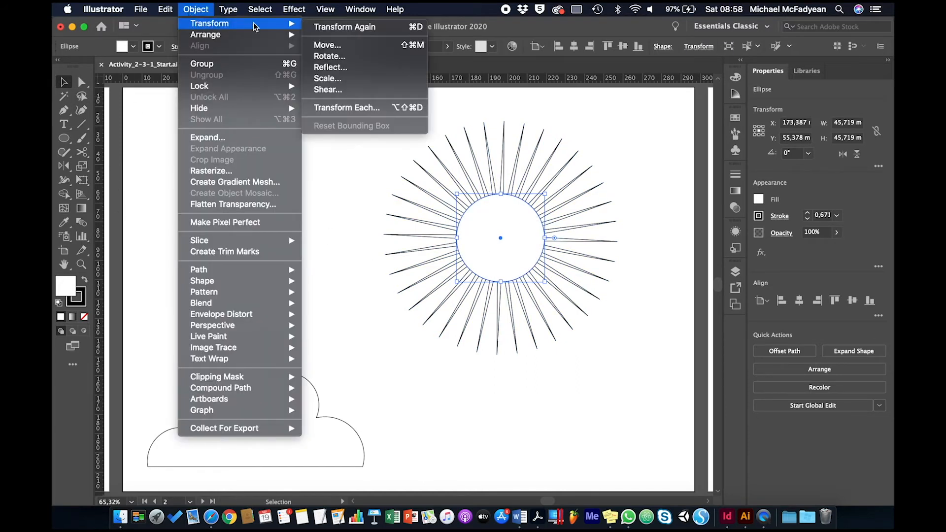
pyautogui.click(323, 45)
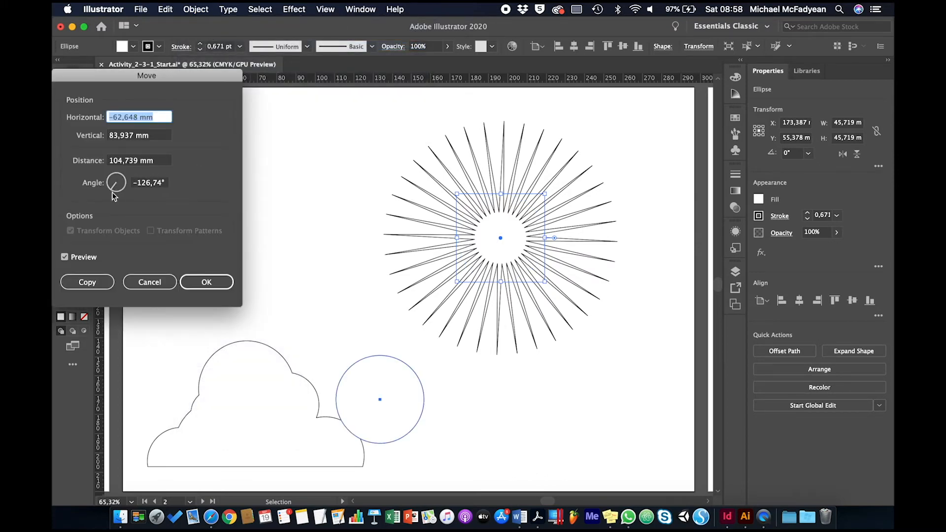
pyautogui.write('0')
pyautogui.press('Tab')
pyautogui.write('0')
pyautogui.press('Tab')
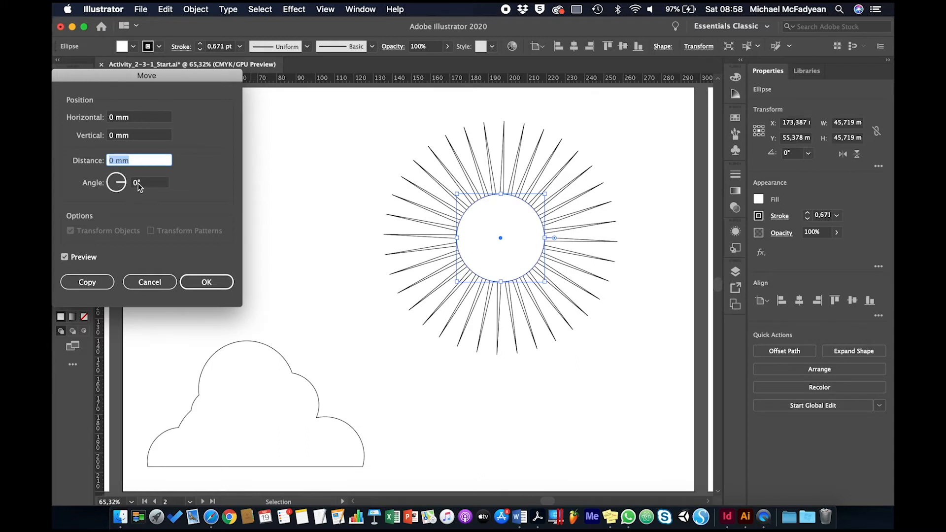
pyautogui.click(156, 282)
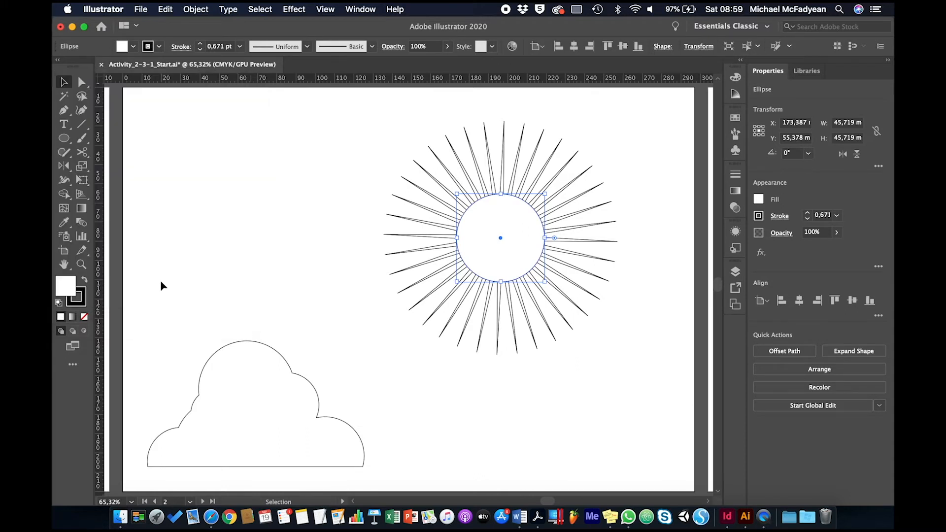
# - Create a copy of the circle scaled uniformly to 70% about its centre
pyautogui.click(196, 9)
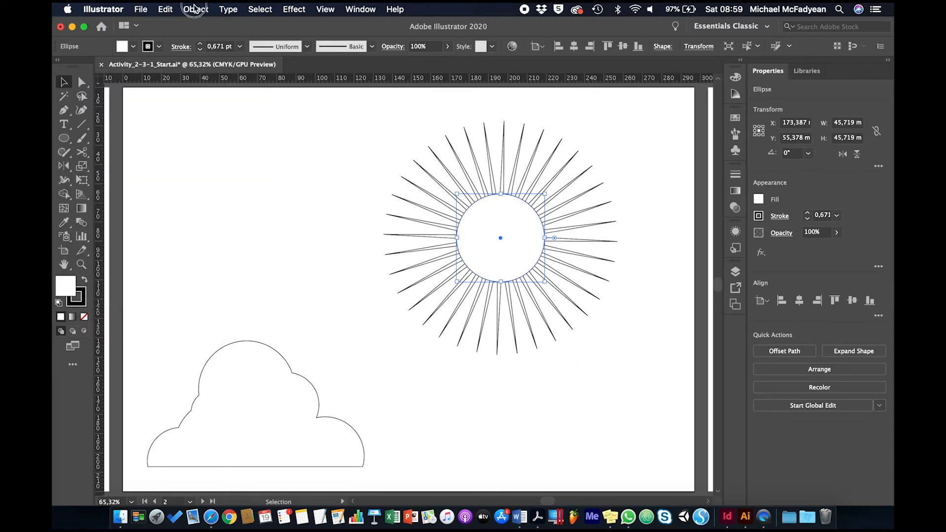
pyautogui.moveTo(207, 24)
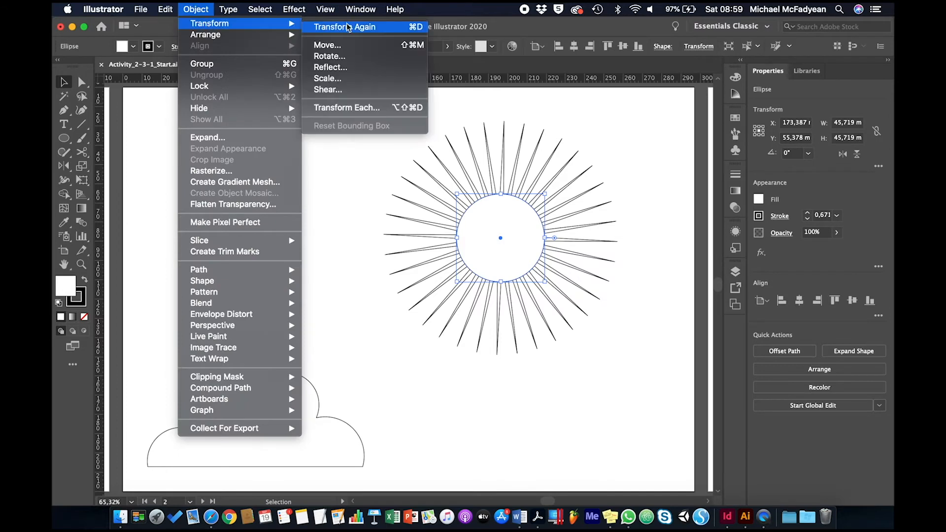
pyautogui.click(340, 79)
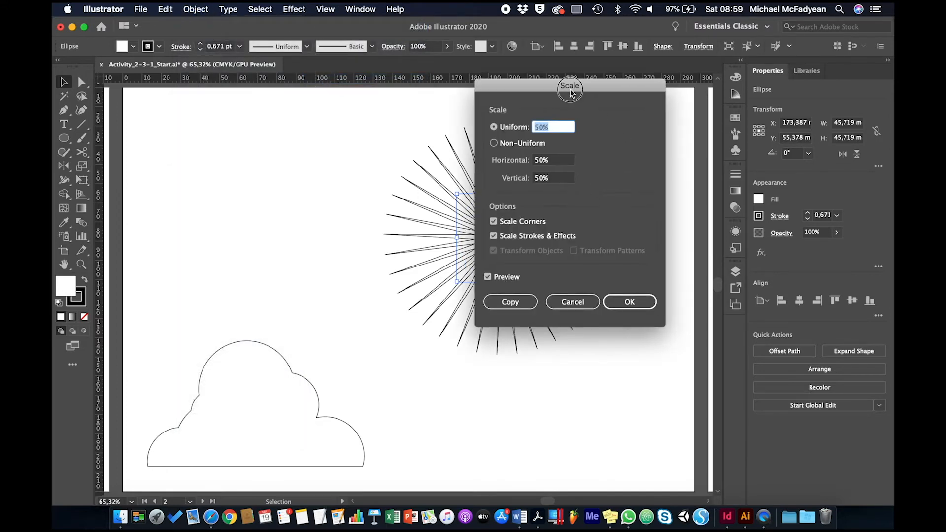
pyautogui.moveTo(572, 92); pyautogui.dragTo(712, 112)
pyautogui.hotkey('shift', 'Up')
pyautogui.hotkey('shift', 'Up')
pyautogui.hotkey('shift', 'Up')
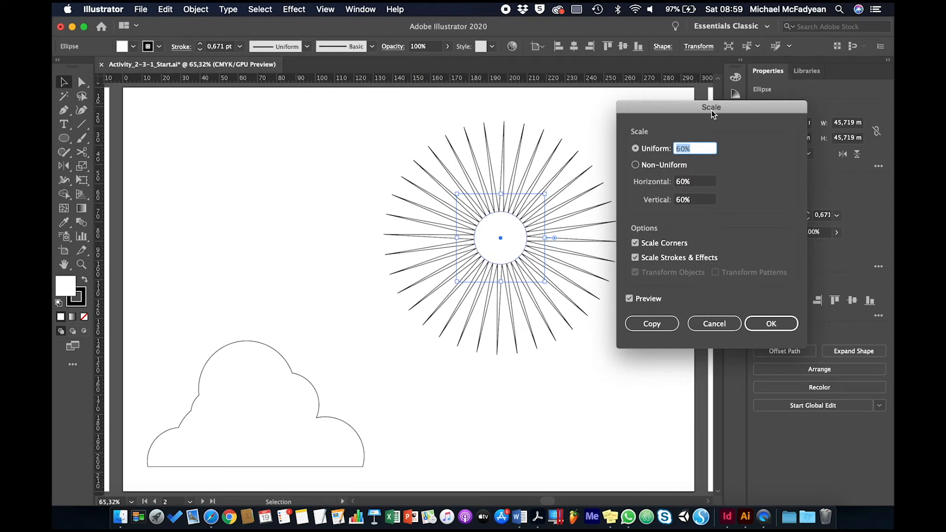
pyautogui.press('Down')
pyautogui.press('Down')
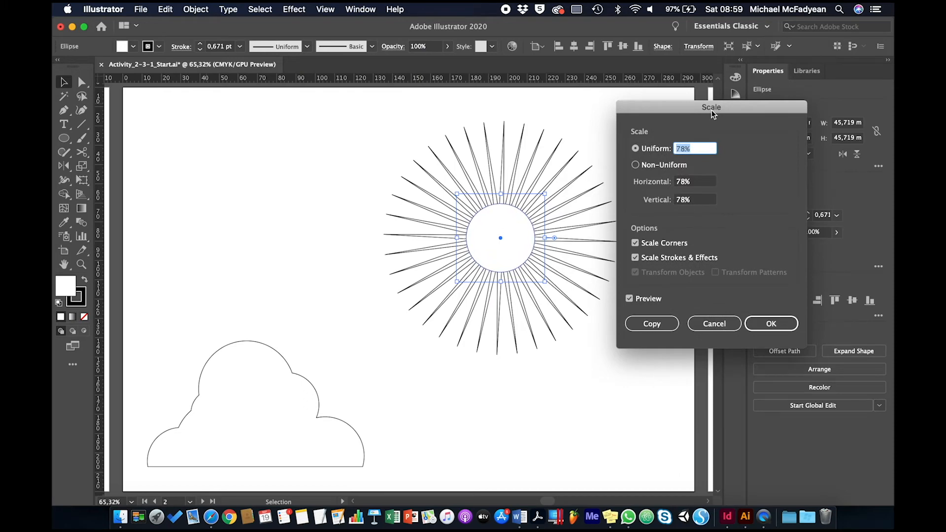
pyautogui.press('Up')
pyautogui.press('Down')
pyautogui.press('Down')
pyautogui.press('Down')
pyautogui.press('Down')
pyautogui.press('Down')
pyautogui.press('Down')
pyautogui.press('Down')
pyautogui.press('Down')
pyautogui.press('Down')
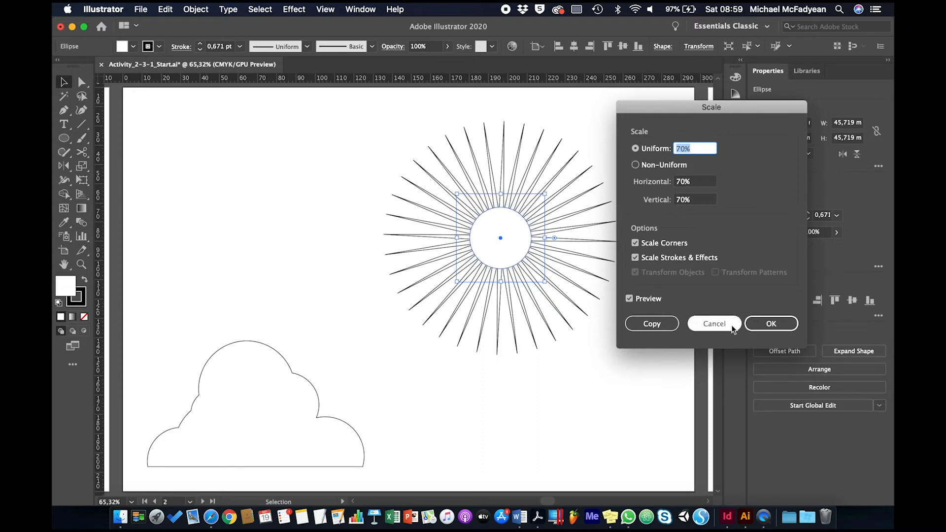
pyautogui.click(668, 323)
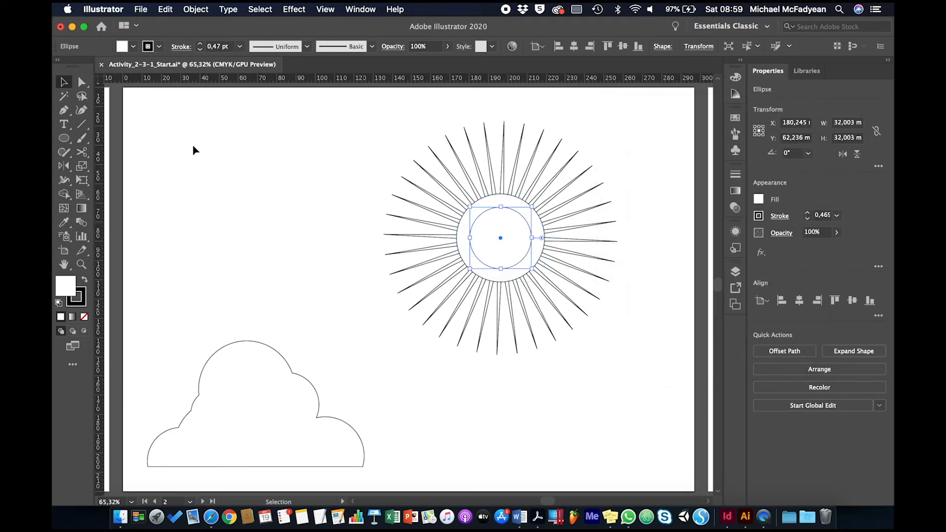
pyautogui.click(266, 181)
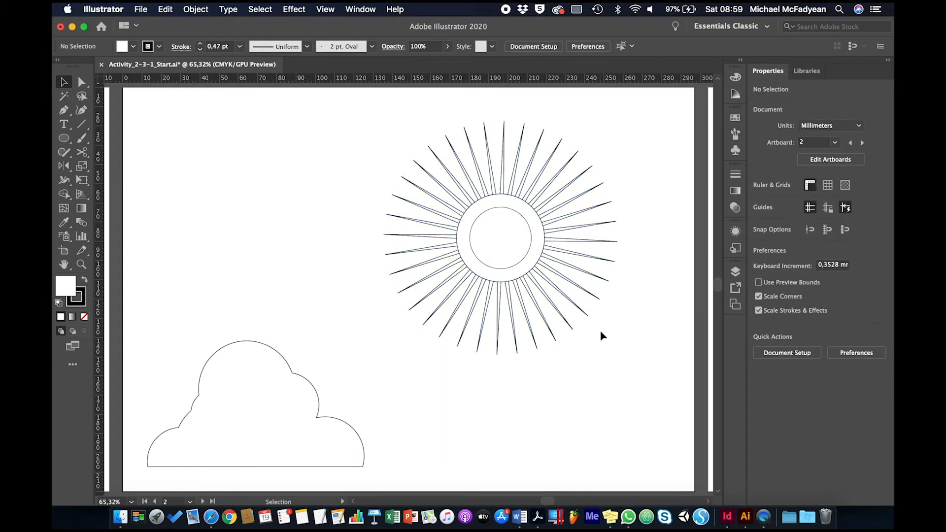
# - Subtract the larger circle from the star with Minus Front, and unite the remaining rays with the inner circle
pyautogui.click(536, 221)
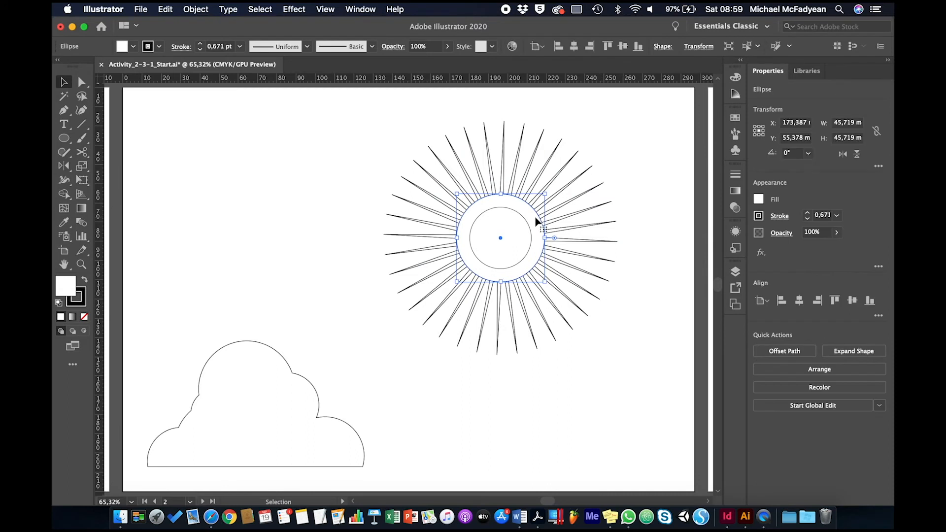
pyautogui.keyDown('shift'); pyautogui.click(569, 207); pyautogui.keyUp('shift')
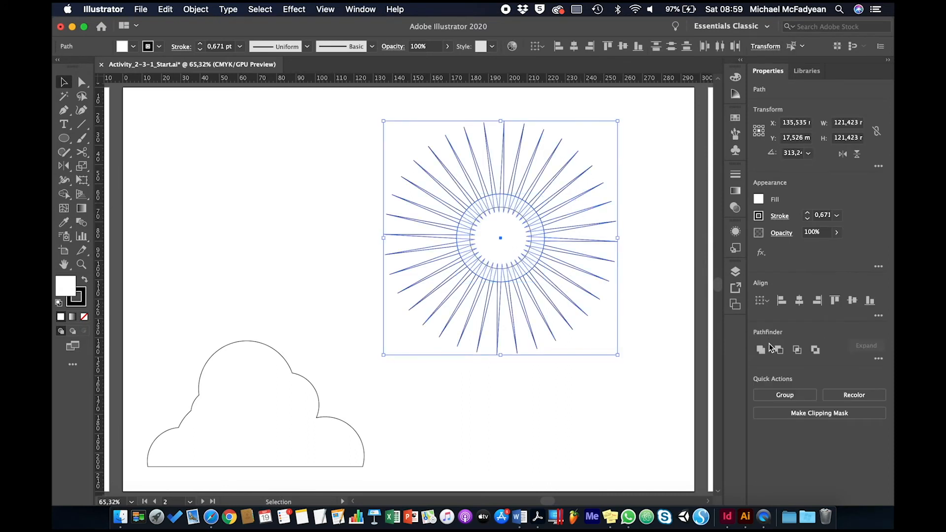
pyautogui.click(778, 350)
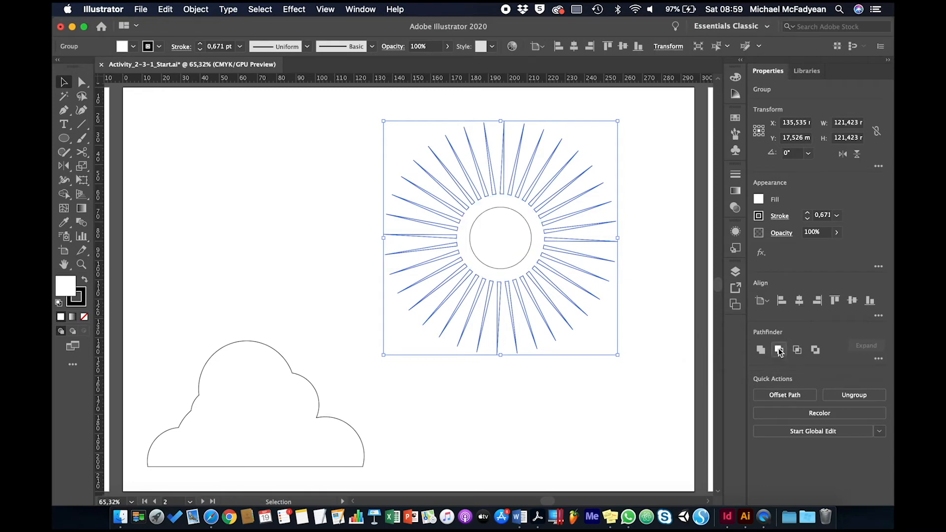
pyautogui.click(665, 407)
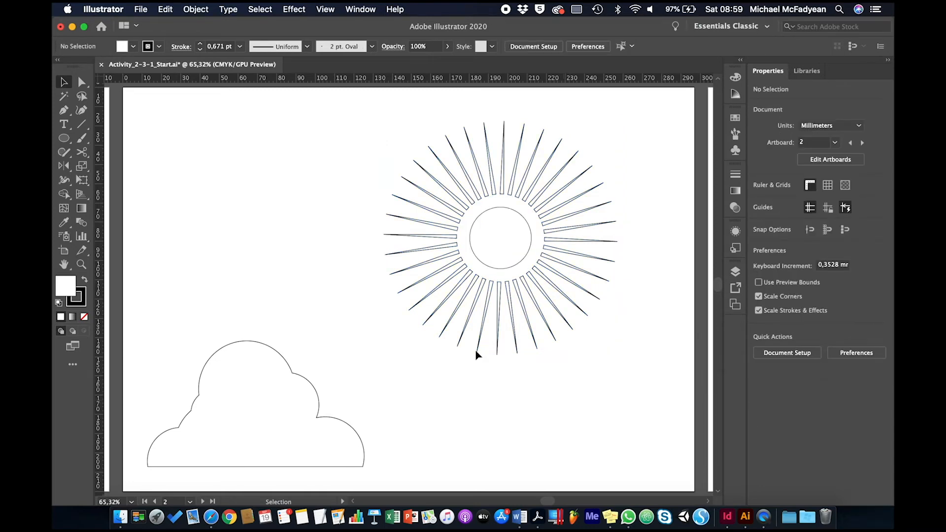
pyautogui.moveTo(394, 155); pyautogui.dragTo(588, 294)
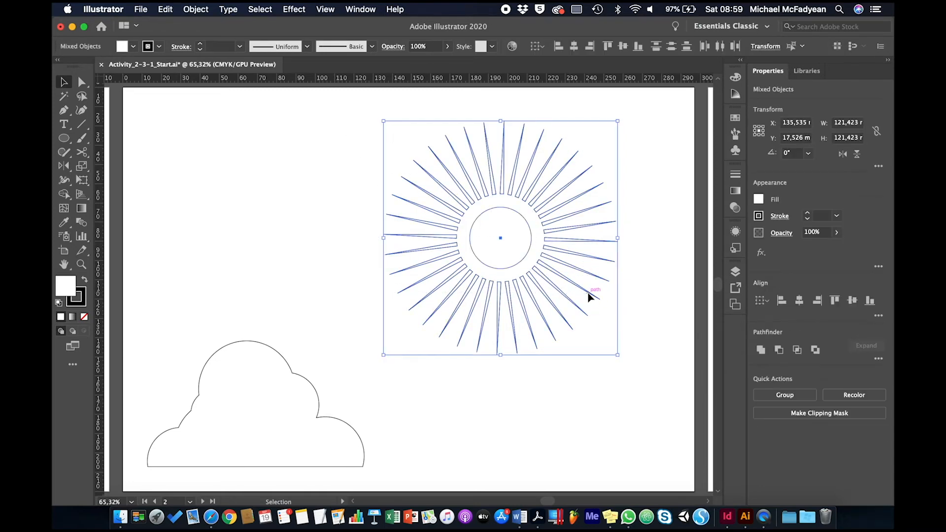
pyautogui.click(763, 348)
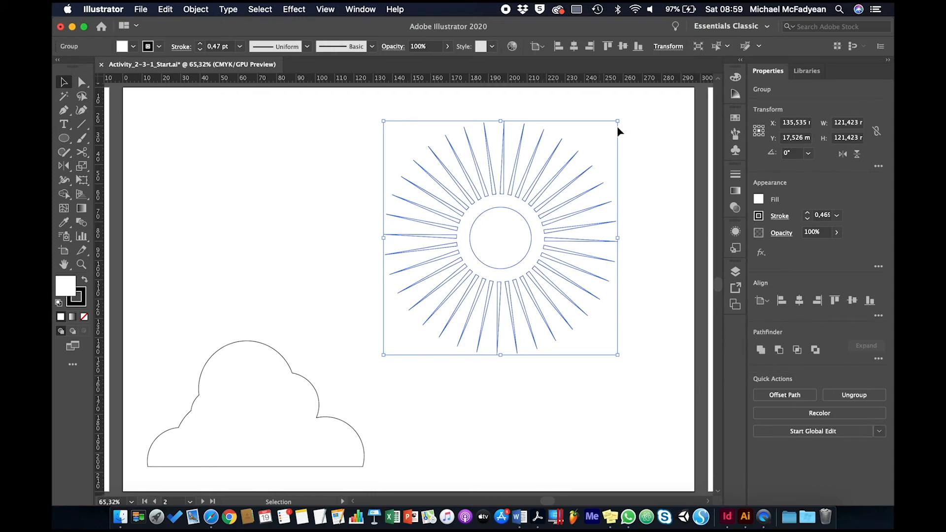
# - Shrink the sun proportionally to about 65 mm wide, and position it and the cloud overlapping near the artboard's middle
pyautogui.moveTo(618, 122)
pyautogui.mouseDown()
pyautogui.moveTo(574, 169)
pyautogui.moveTo(541, 231)
pyautogui.mouseUp()
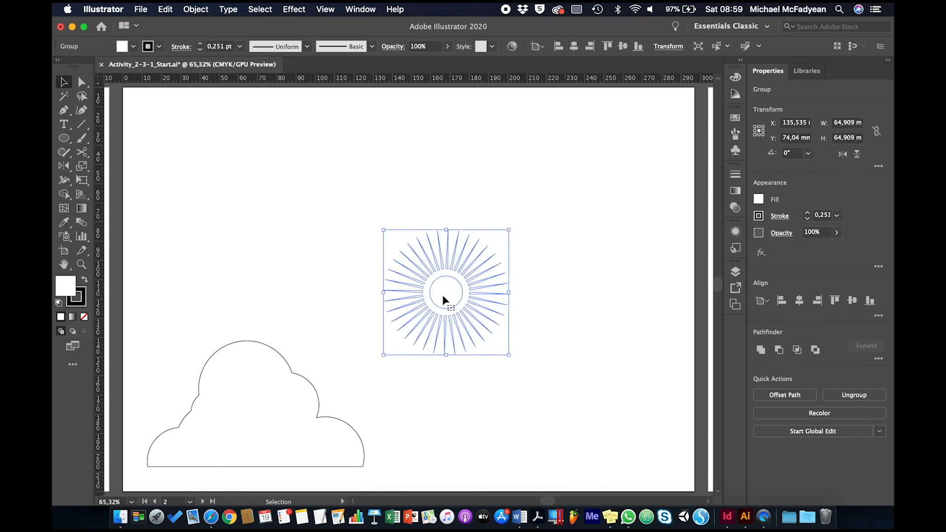
pyautogui.moveTo(444, 297); pyautogui.dragTo(475, 263)
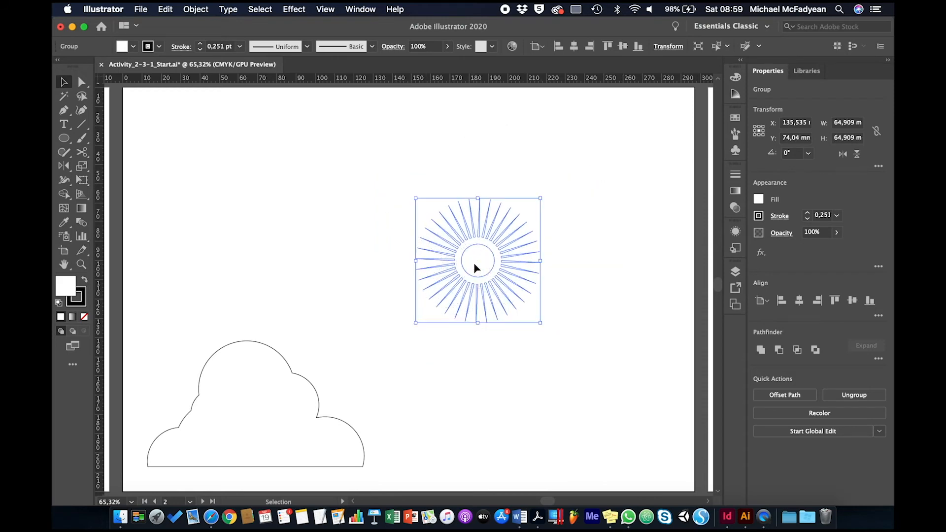
pyautogui.click(242, 385)
pyautogui.moveTo(275, 365); pyautogui.dragTo(408, 272)
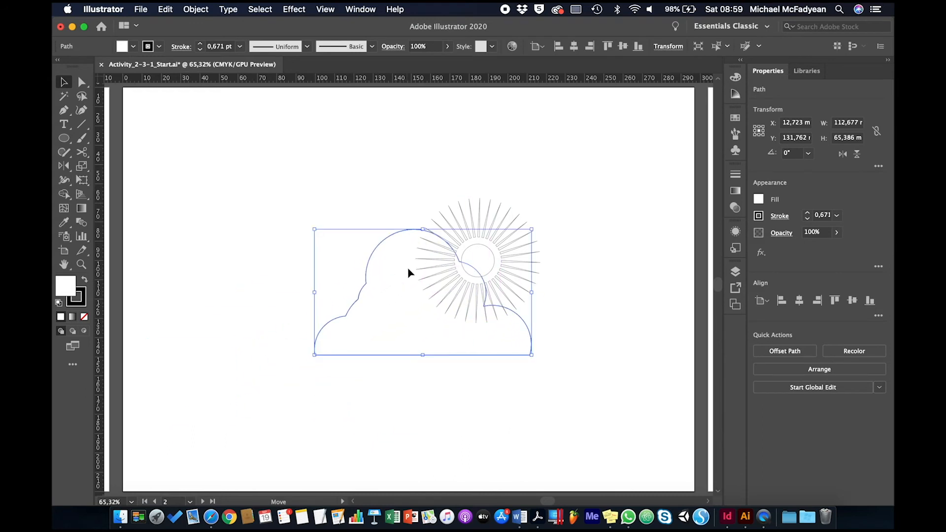
# - Fill the cloud with light grey and the sun with yellow
pyautogui.click(134, 48)
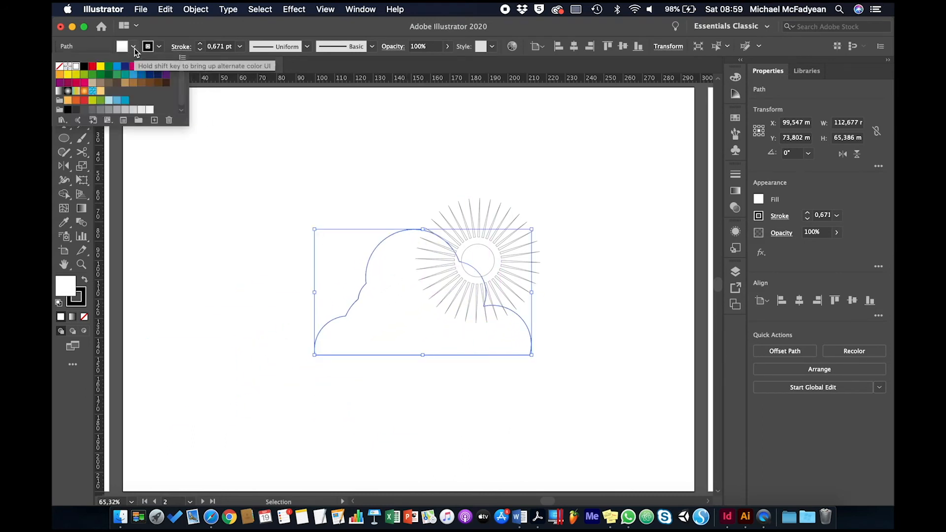
pyautogui.click(125, 110)
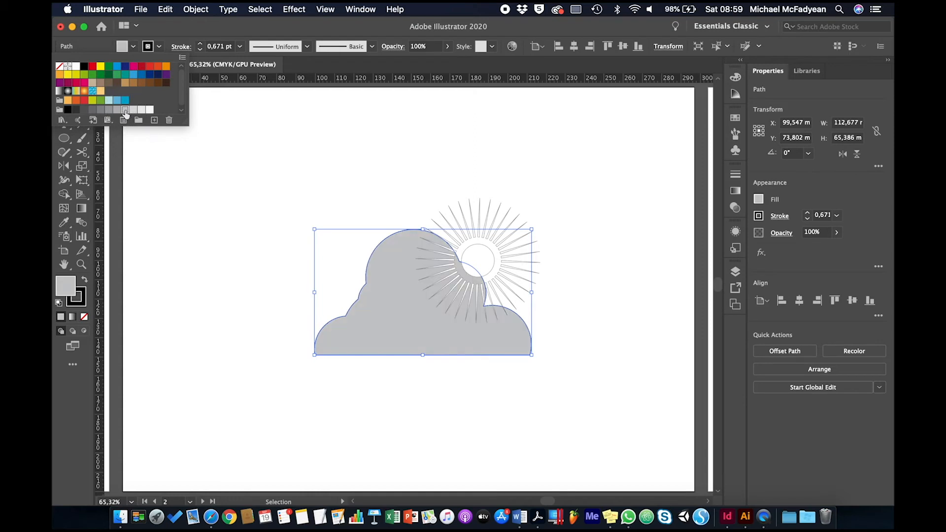
pyautogui.click(397, 155)
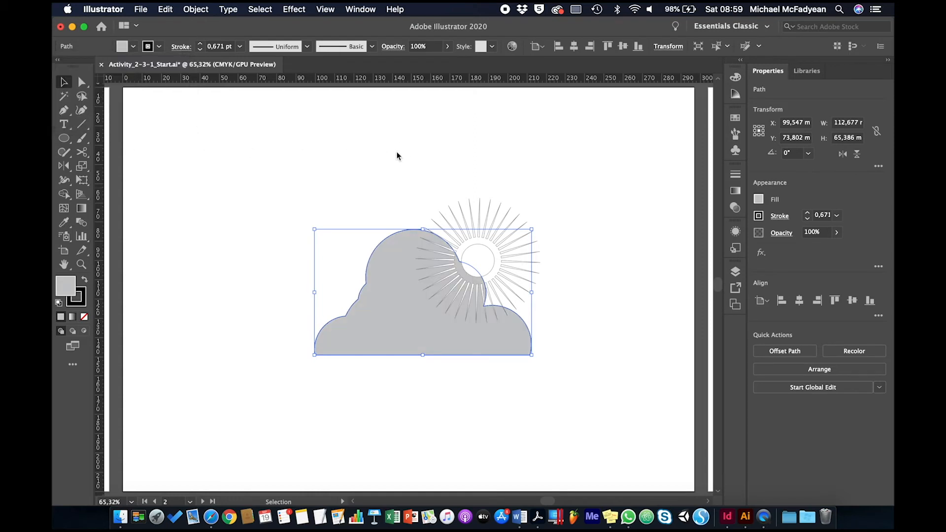
pyautogui.click(473, 249)
pyautogui.click(133, 47)
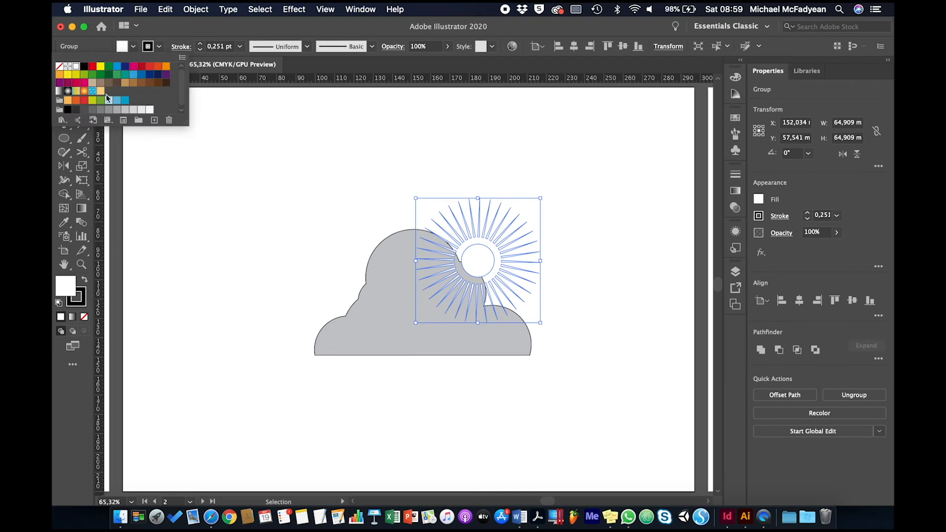
pyautogui.click(100, 66)
pyautogui.click(450, 114)
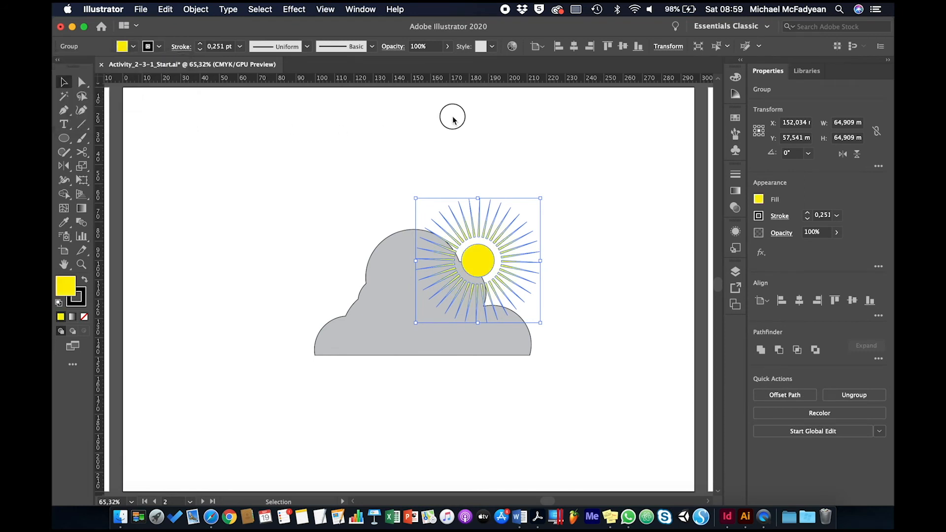
# - Send the sun to the back, behind the cloud
pyautogui.rightClick(483, 250)
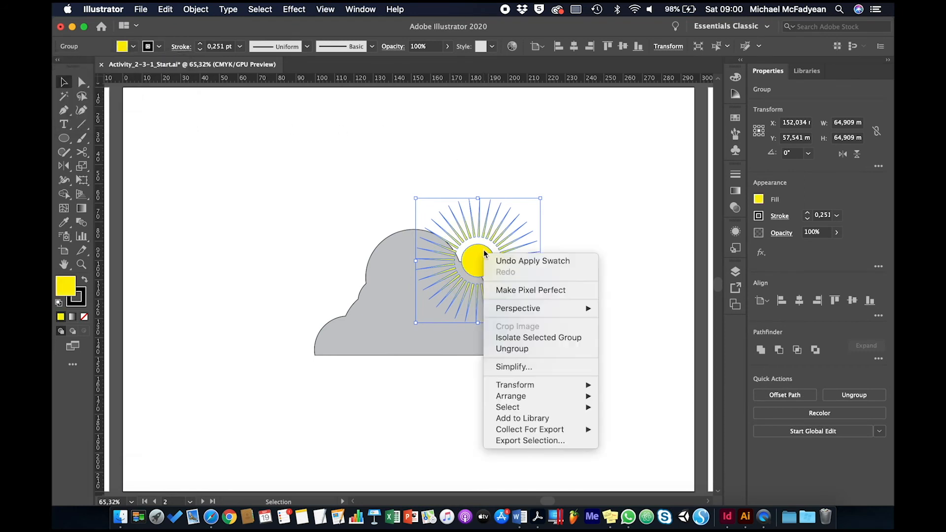
pyautogui.moveTo(550, 397)
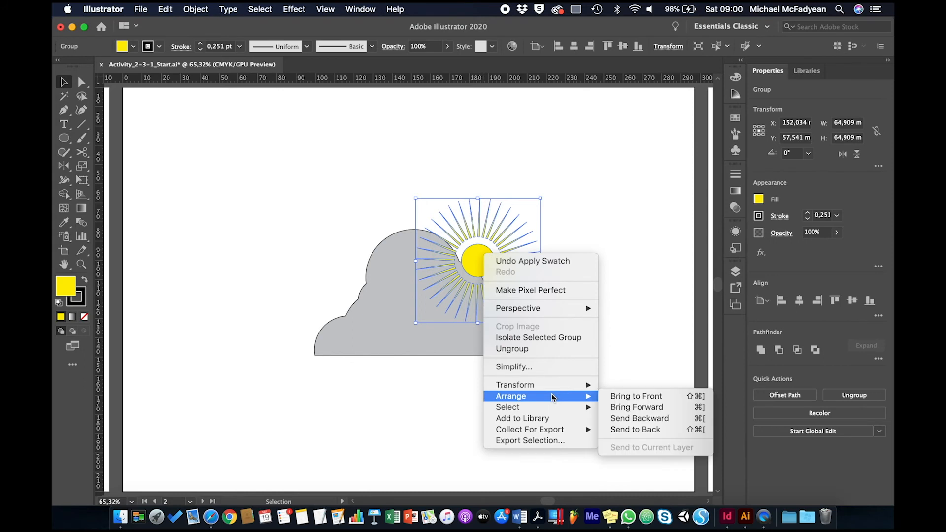
pyautogui.click(625, 428)
# - Enlarge the sun proportionally to about 88 mm wide and shift it so it rises from behind the cloud's upper right
pyautogui.moveTo(541, 325); pyautogui.dragTo(585, 379)
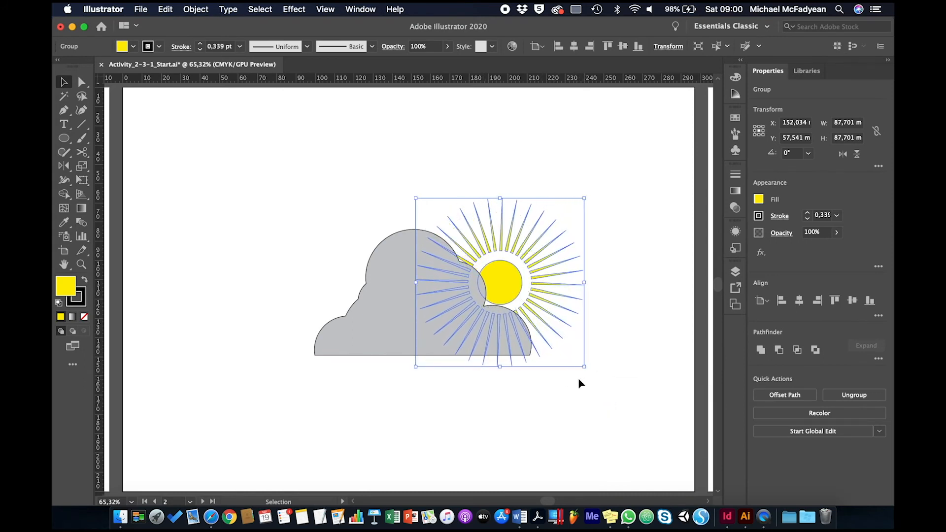
pyautogui.moveTo(503, 290); pyautogui.dragTo(470, 260)
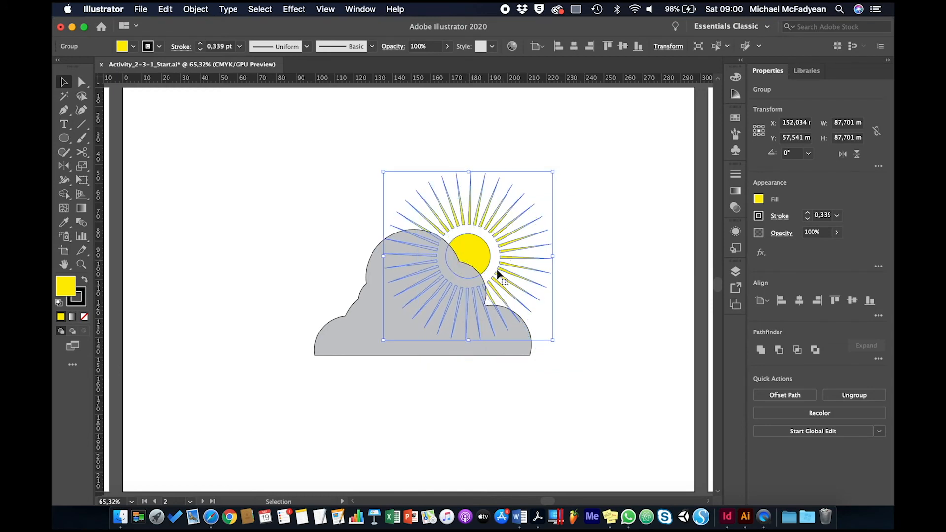
pyautogui.click(574, 300)
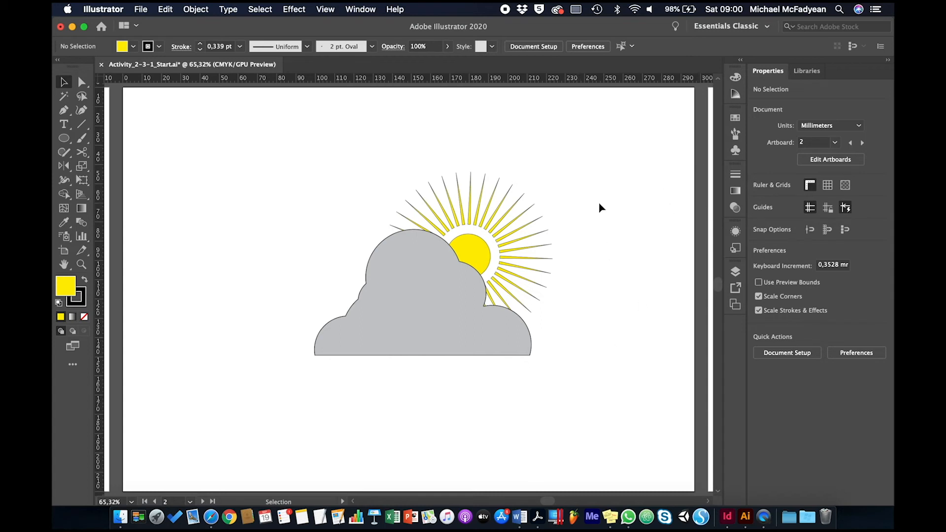
# - Show the Pathfinder controls and go to artboard 3
pyautogui.click(377, 9)
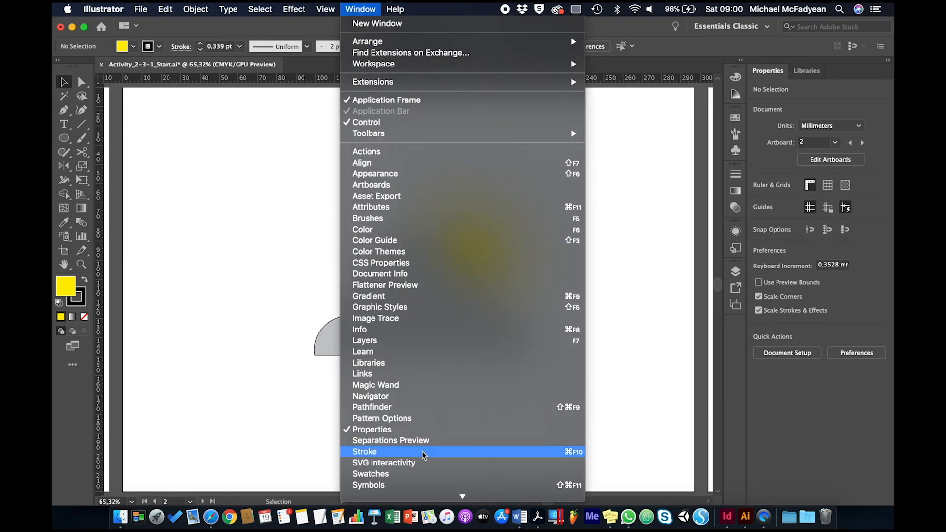
pyautogui.click(433, 407)
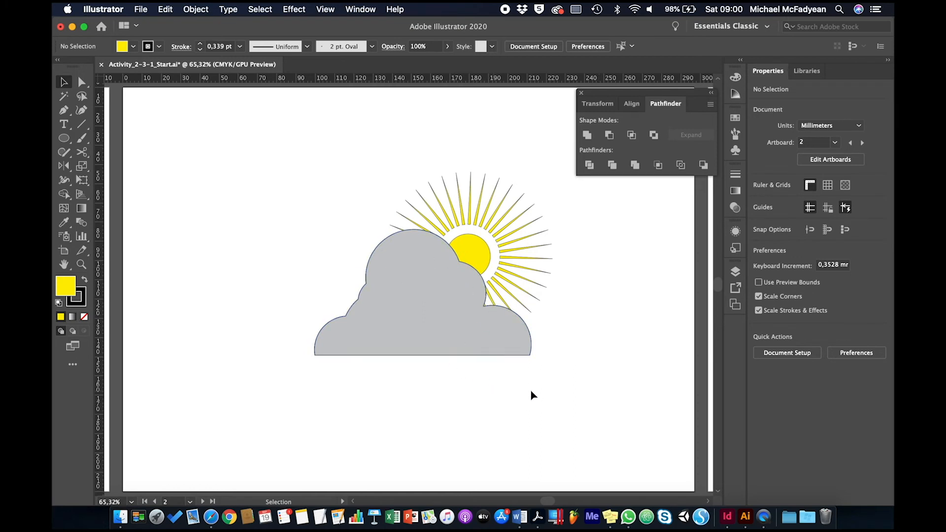
pyautogui.click(190, 501)
pyautogui.click(199, 490)
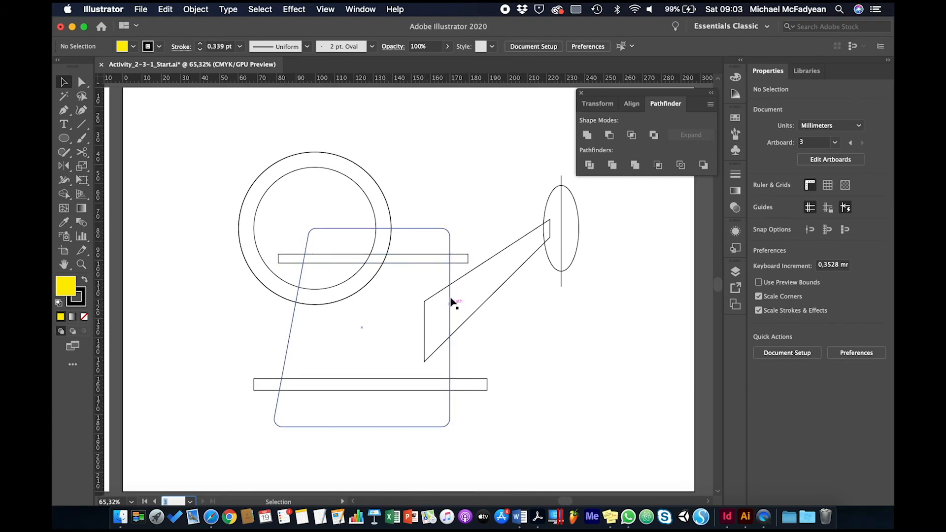
# - Select all watering can shapes and use the Shape Builder to remove the right half of the ellipse and the leftover line ends
pyautogui.moveTo(203, 113); pyautogui.dragTo(610, 449)
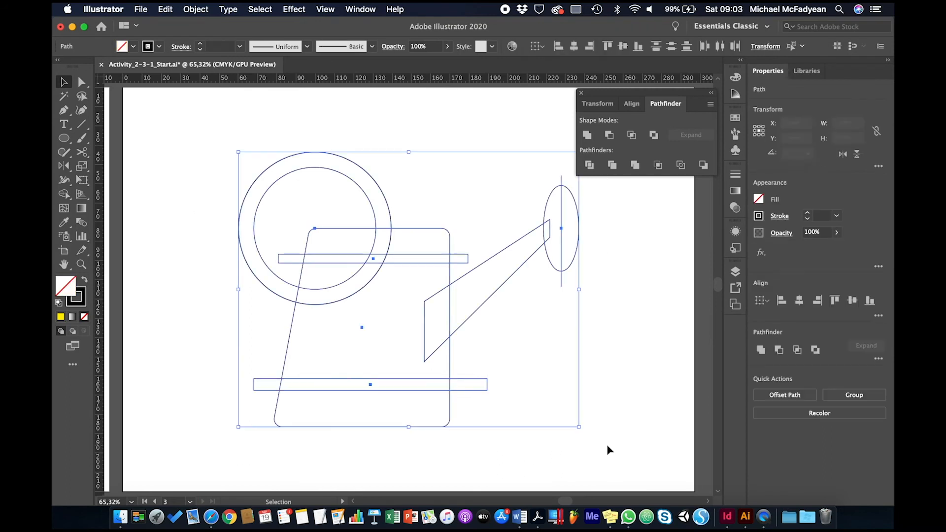
pyautogui.click(66, 195)
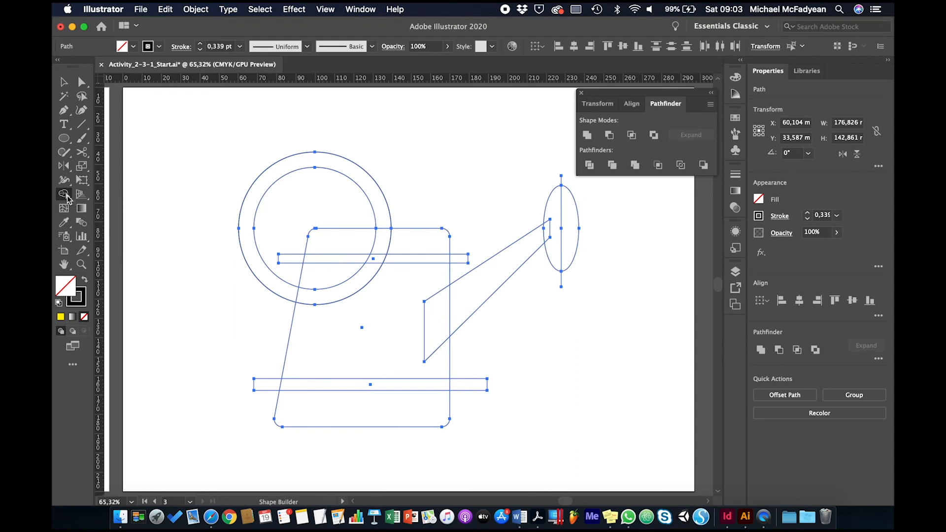
pyautogui.press('super')
pyautogui.press('super')
pyautogui.keyDown('alt'); pyautogui.click(573, 220); pyautogui.keyUp('alt')
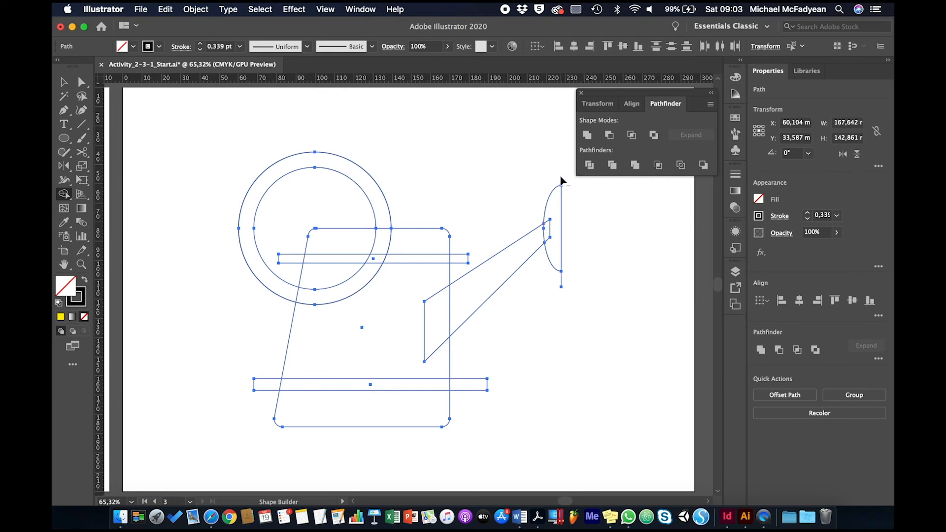
pyautogui.keyDown('alt'); pyautogui.click(562, 280); pyautogui.keyUp('alt')
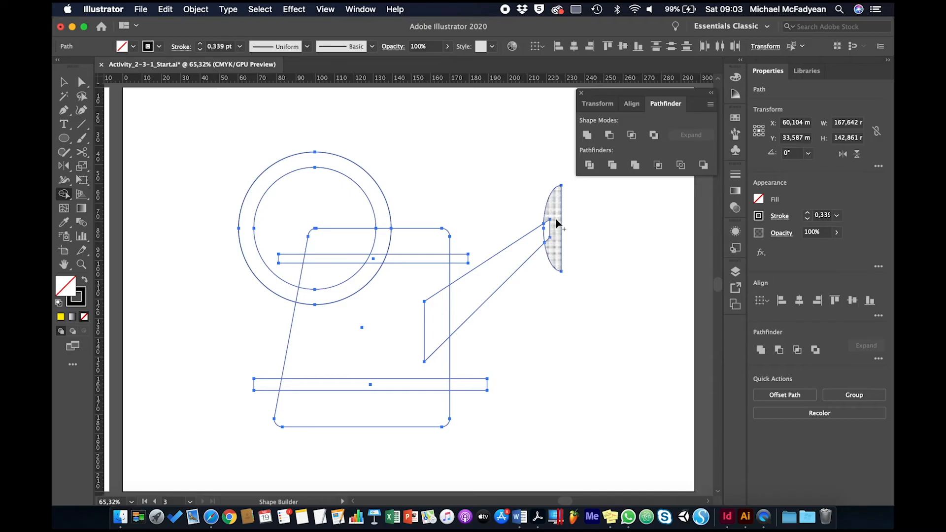
# - Merge the half-ellipse, spout, can body between the two bars and ring handle into one shape with the Shape Builder
pyautogui.moveTo(556, 224)
pyautogui.mouseDown()
pyautogui.moveTo(415, 334)
pyautogui.moveTo(380, 323)
pyautogui.moveTo(332, 277)
pyautogui.moveTo(321, 274)
pyautogui.moveTo(292, 296)
pyautogui.mouseUp()
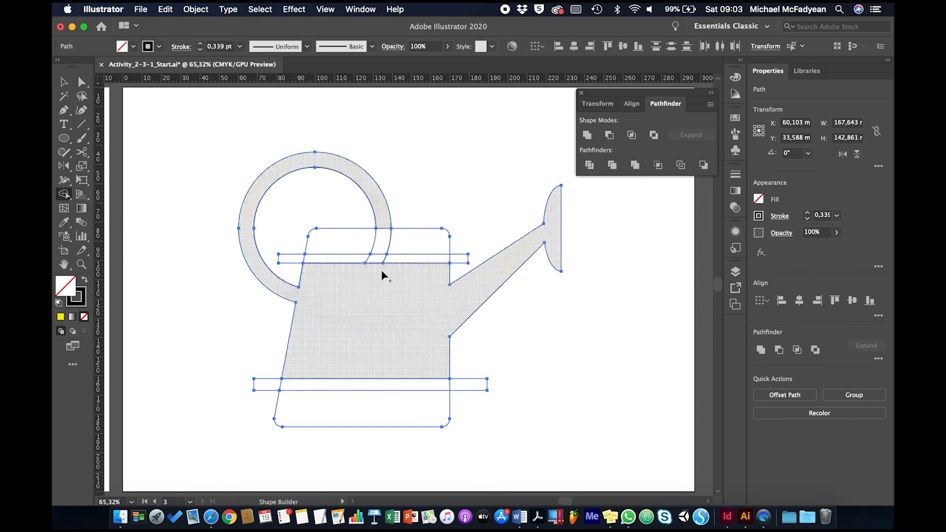
# - Merge the can's top section with its body and remove the protruding ends of both horizontal bars with the Shape Builder
pyautogui.moveTo(422, 247)
pyautogui.mouseDown()
pyautogui.moveTo(336, 245)
pyautogui.moveTo(384, 226)
pyautogui.mouseUp()
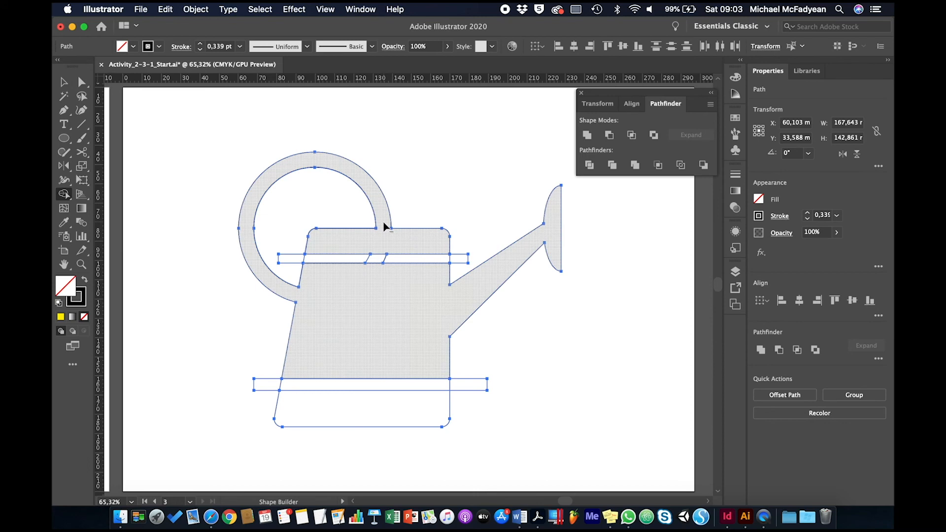
pyautogui.moveTo(311, 204)
pyautogui.mouseDown()
pyautogui.moveTo(295, 211)
pyautogui.moveTo(290, 266)
pyautogui.mouseUp()
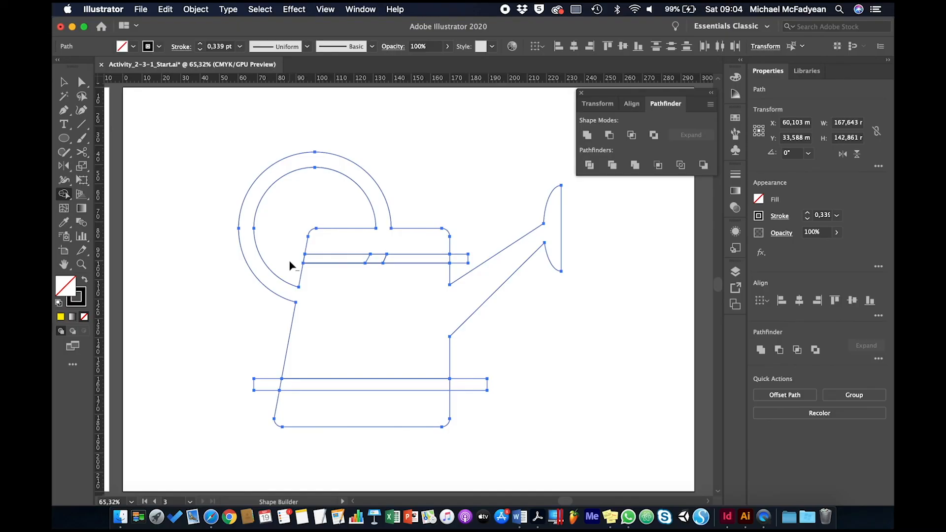
pyautogui.keyDown('alt'); pyautogui.click(465, 258); pyautogui.keyUp('alt')
pyautogui.keyDown('alt'); pyautogui.click(471, 388); pyautogui.keyUp('alt')
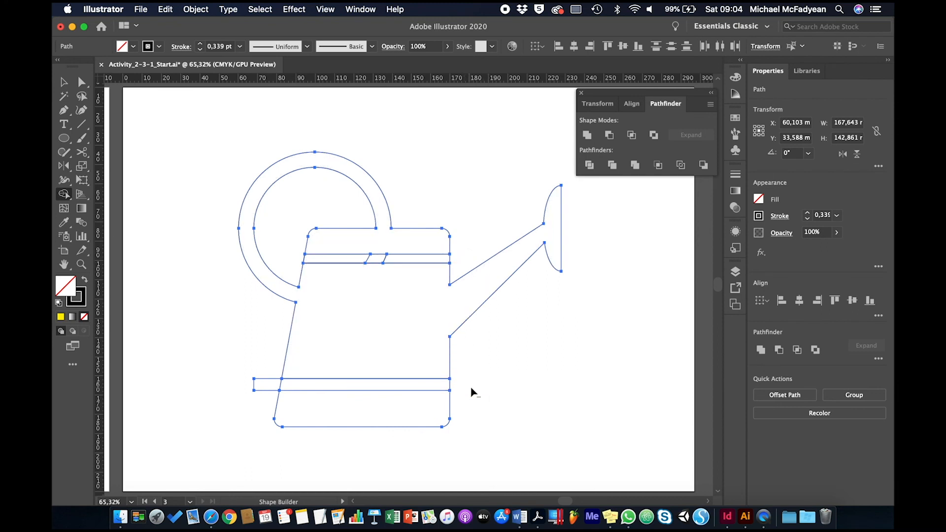
pyautogui.keyDown('alt'); pyautogui.click(260, 385); pyautogui.keyUp('alt')
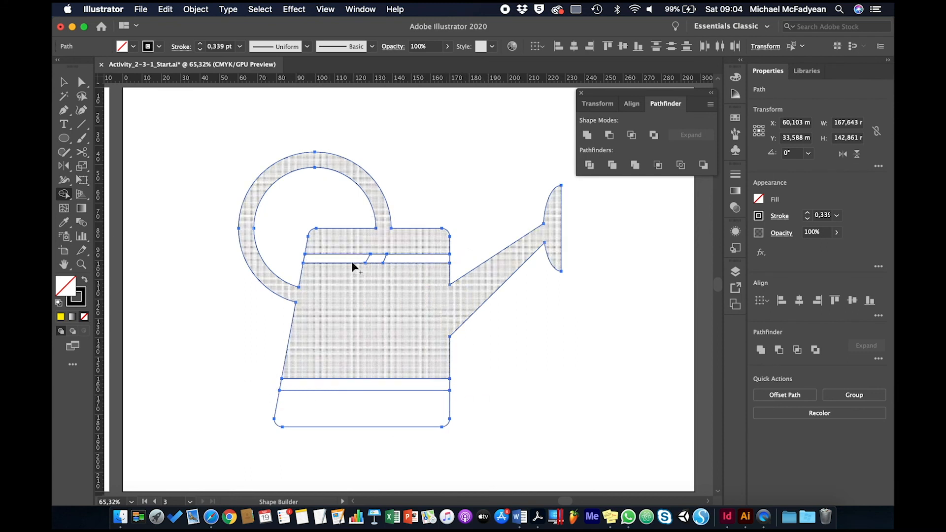
# - Merge the pieces of the upper bar inside the can into one continuous band and deselect the artwork
pyautogui.moveTo(348, 261); pyautogui.dragTo(399, 261)
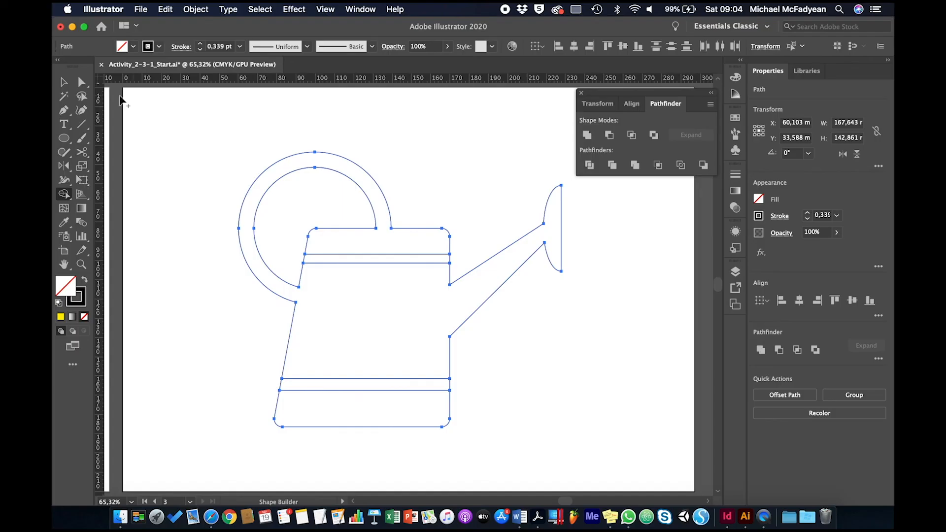
pyautogui.click(63, 82)
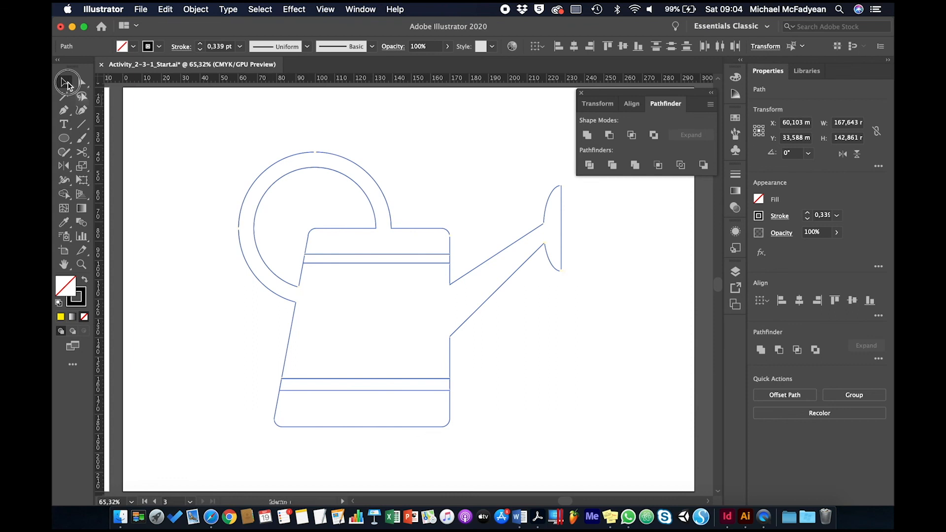
pyautogui.click(183, 179)
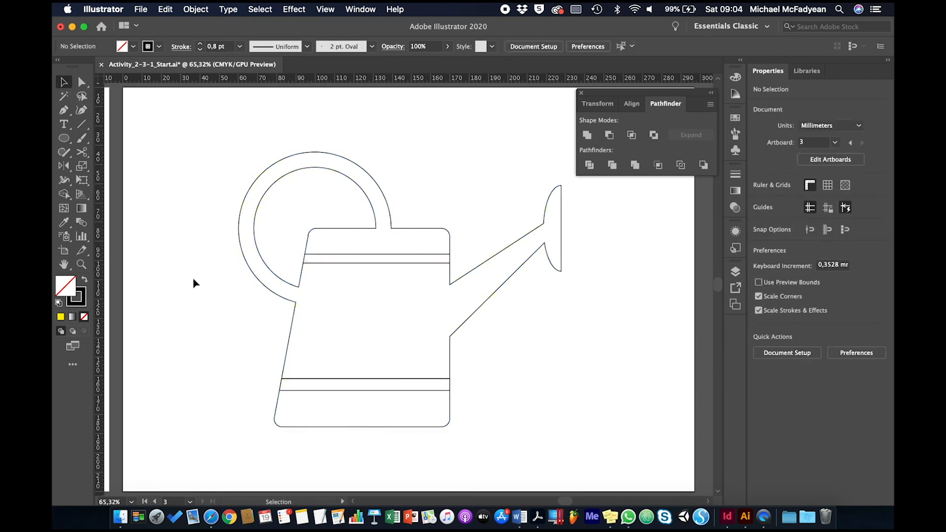
# - Fill the merged watering can body, handle and spout with dark red
pyautogui.click(296, 318)
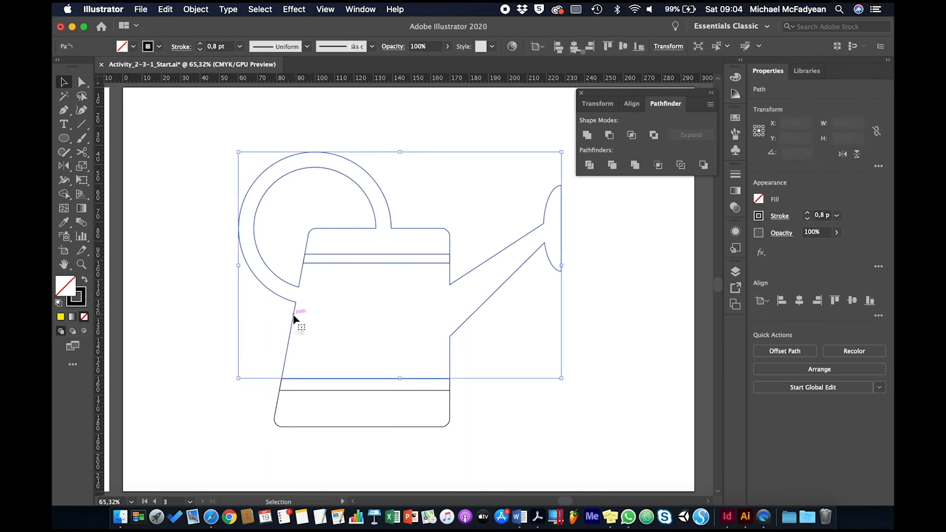
pyautogui.click(135, 46)
pyautogui.click(141, 66)
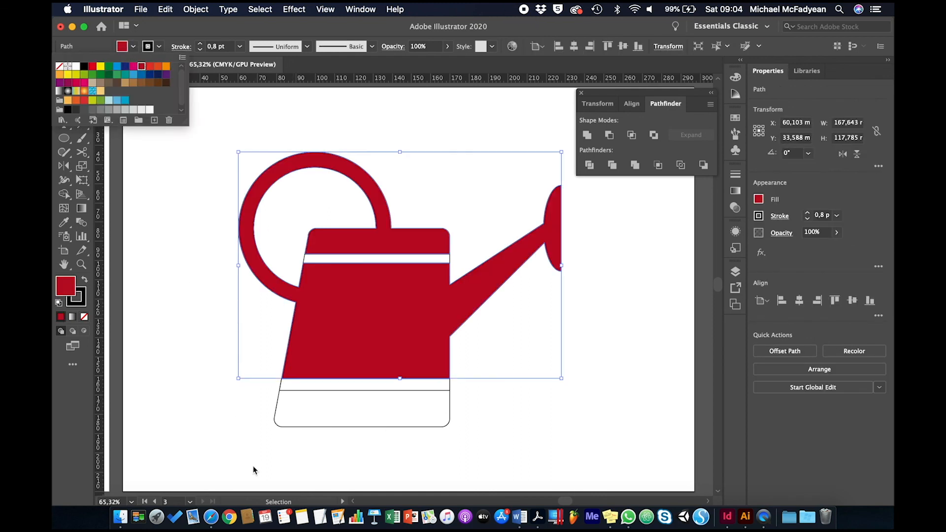
pyautogui.click(292, 428)
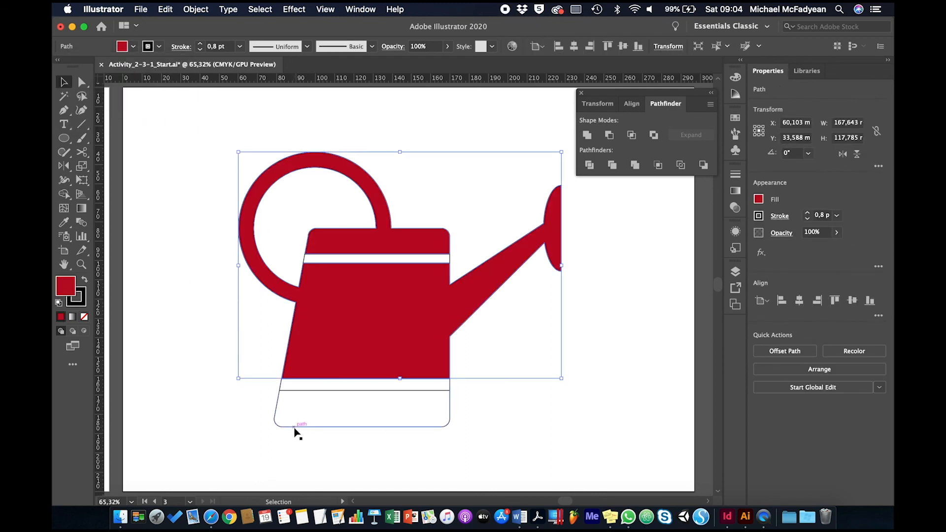
# - Fill the can's bottom section below the red body with greenish yellow
pyautogui.click(295, 430)
pyautogui.click(133, 46)
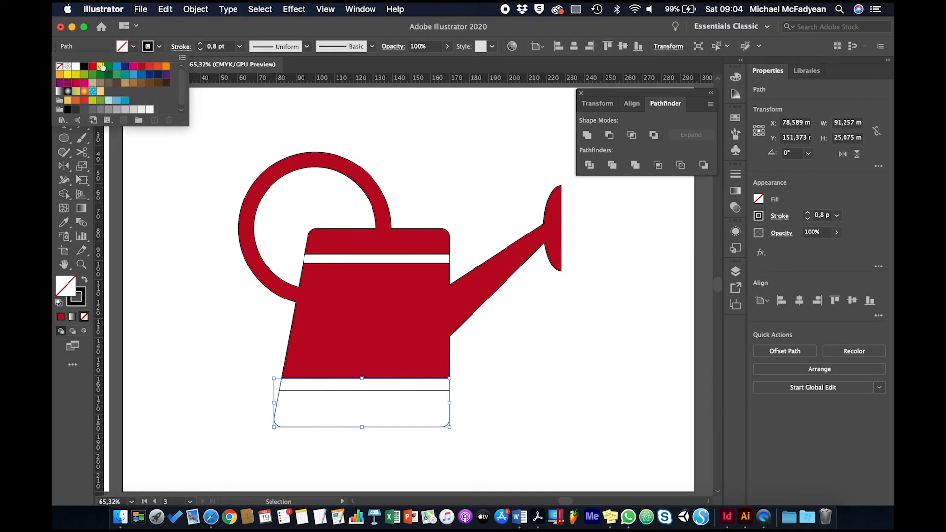
pyautogui.click(77, 75)
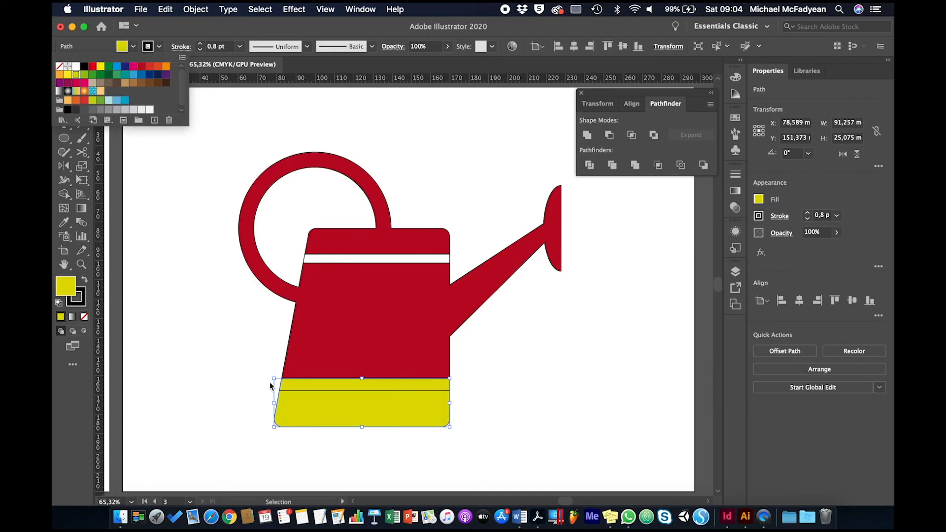
pyautogui.click(221, 394)
pyautogui.click(264, 393)
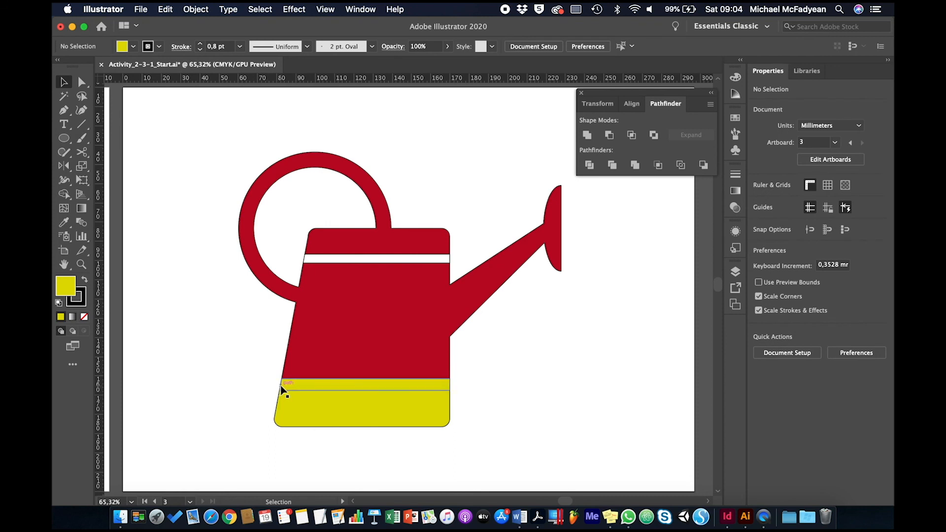
# - Fill the lower horizontal band of the watering can with bright yellow
pyautogui.click(280, 384)
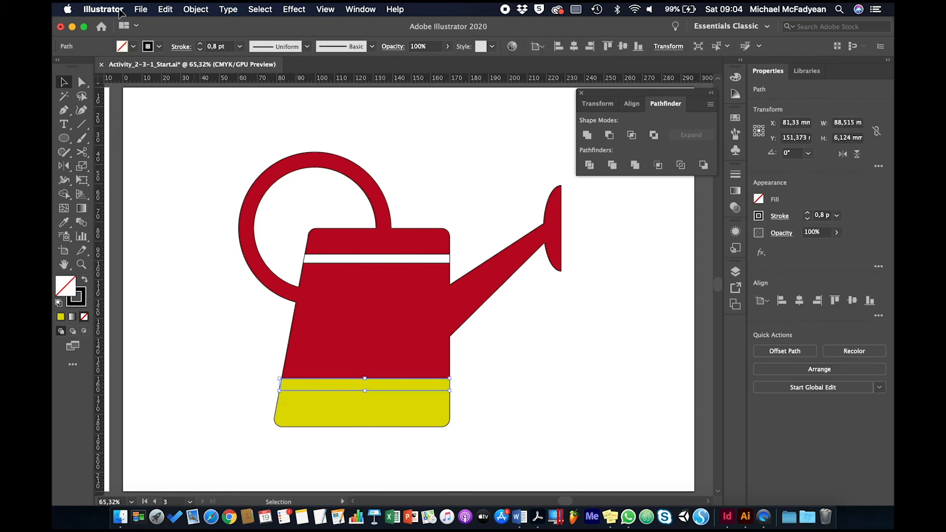
pyautogui.click(133, 48)
pyautogui.click(77, 75)
pyautogui.click(214, 357)
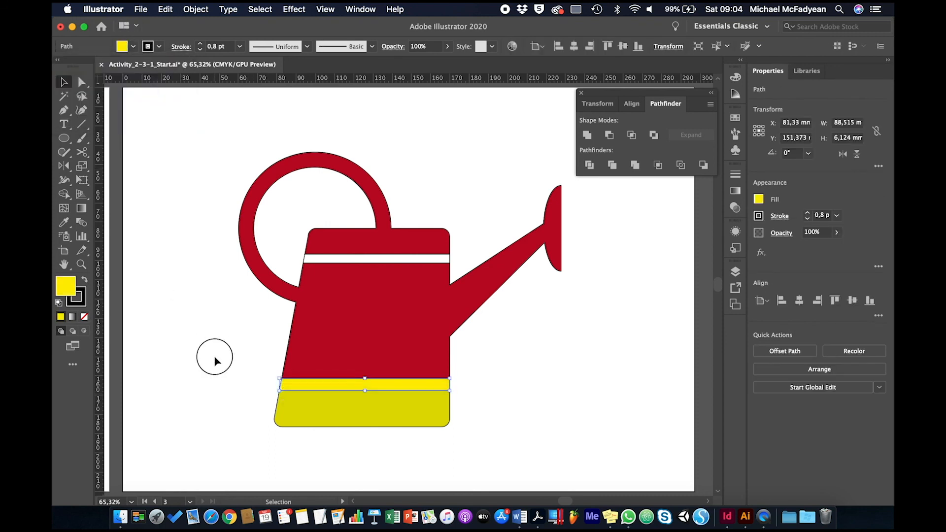
pyautogui.click(214, 359)
# - Fill the upper horizontal band of the watering can with the same bright yellow
pyautogui.click(306, 258)
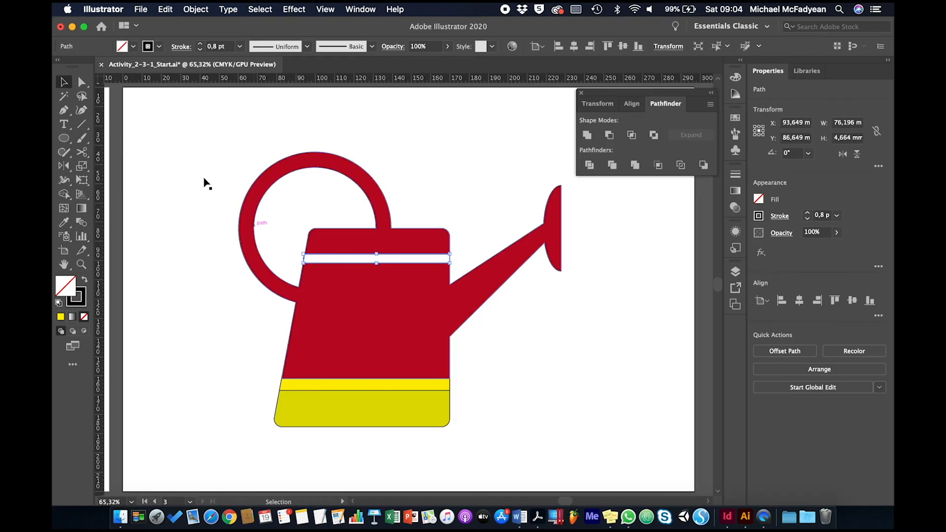
pyautogui.click(133, 46)
pyautogui.click(101, 66)
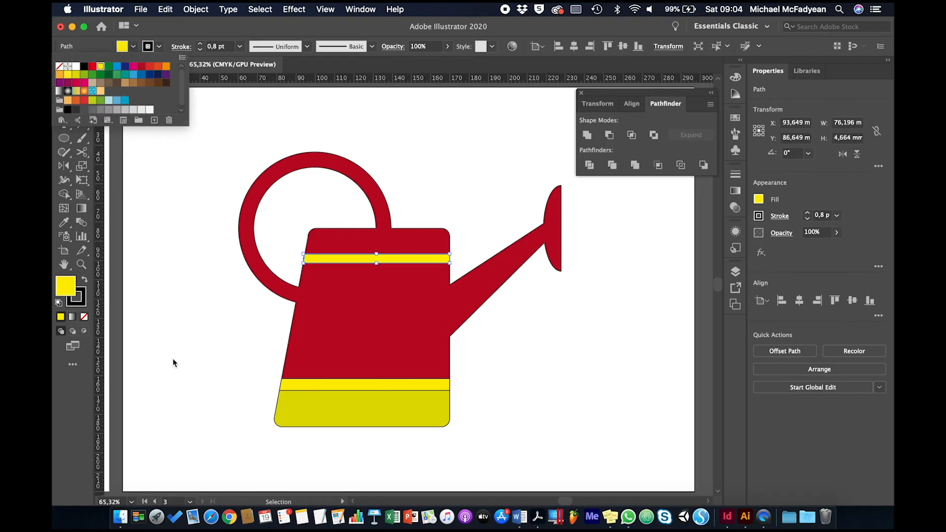
pyautogui.click(172, 363)
pyautogui.click(178, 377)
# - Fill the can's bottom section with bright red and deselect it
pyautogui.click(280, 425)
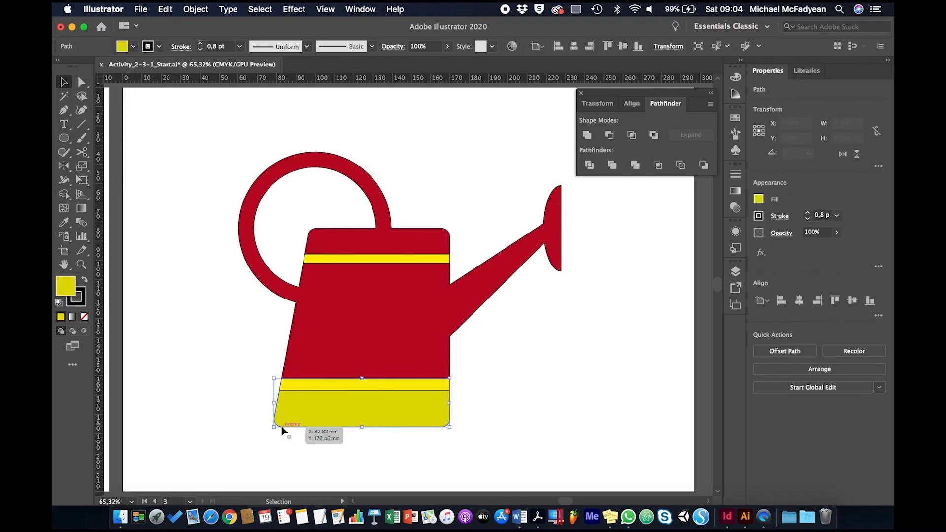
pyautogui.click(133, 47)
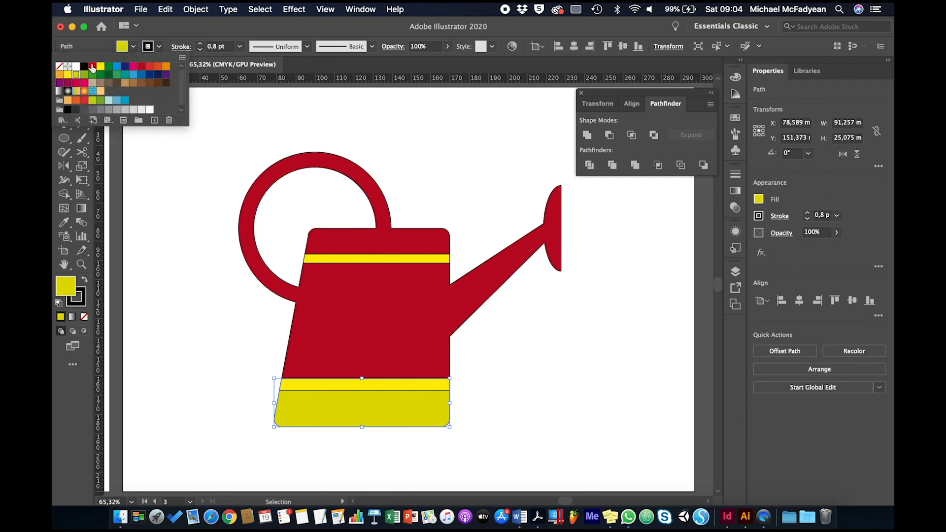
pyautogui.click(93, 67)
pyautogui.click(244, 457)
pyautogui.click(238, 451)
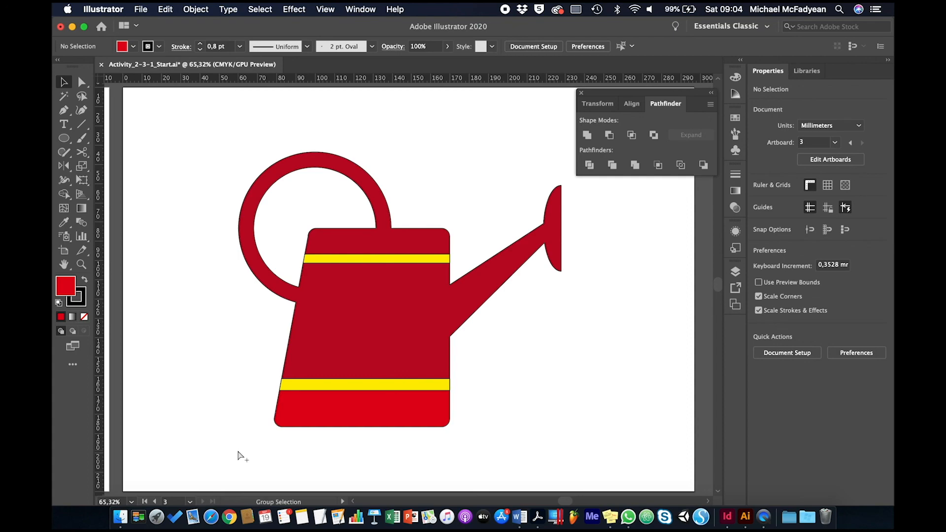
pyautogui.press('super+alt+0')
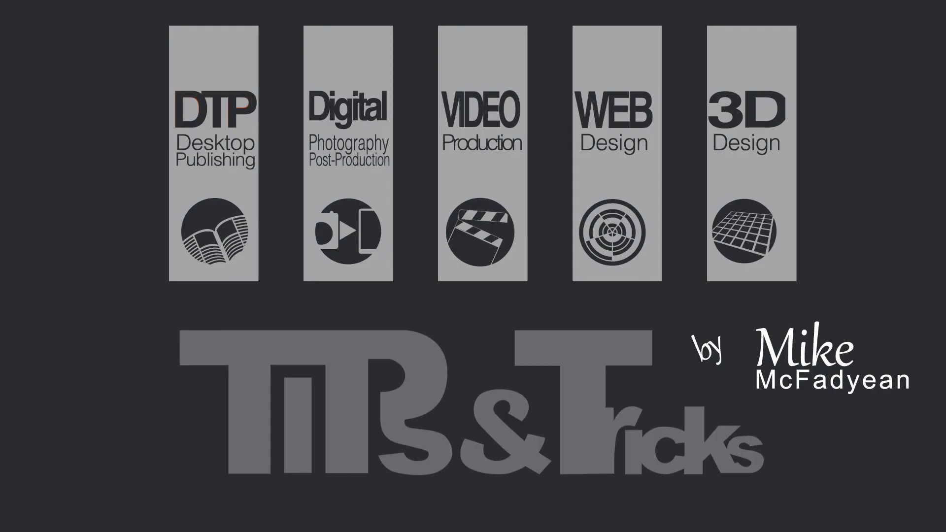